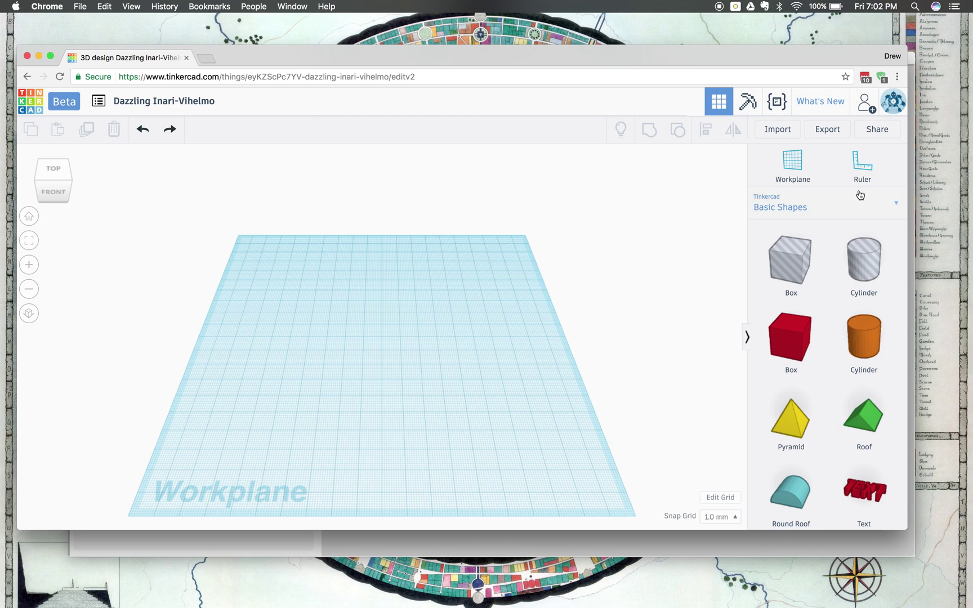
Step: Place a Star from the Symbols shapes on the workplane and enlarge it to about 65.5 by 63 mm
{"action": "left_click", "coordinate": [809, 213]}
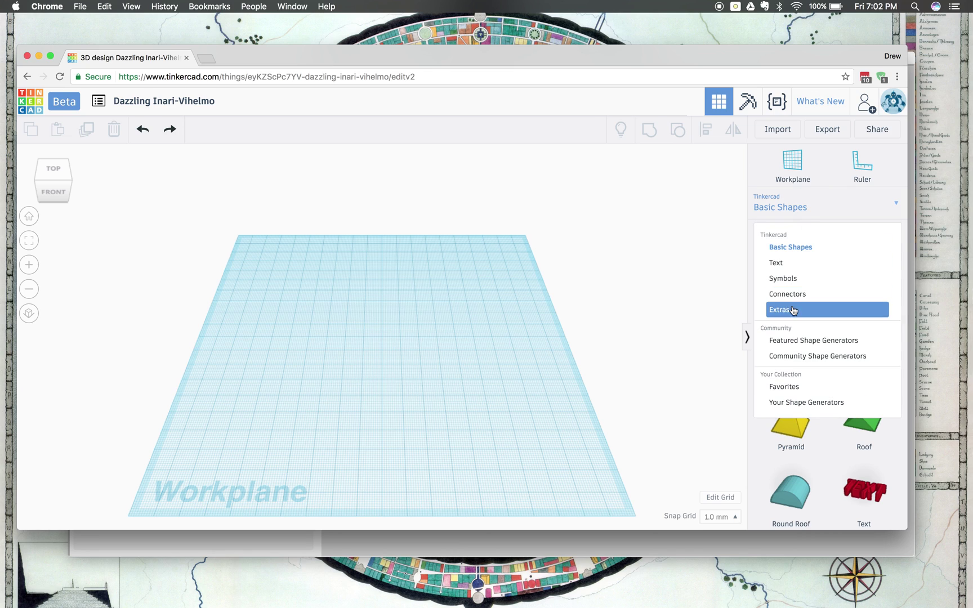
{"action": "left_click", "coordinate": [792, 278]}
{"action": "scroll", "coordinate": [821, 324], "scroll_direction": "down", "scroll_amount": 1}
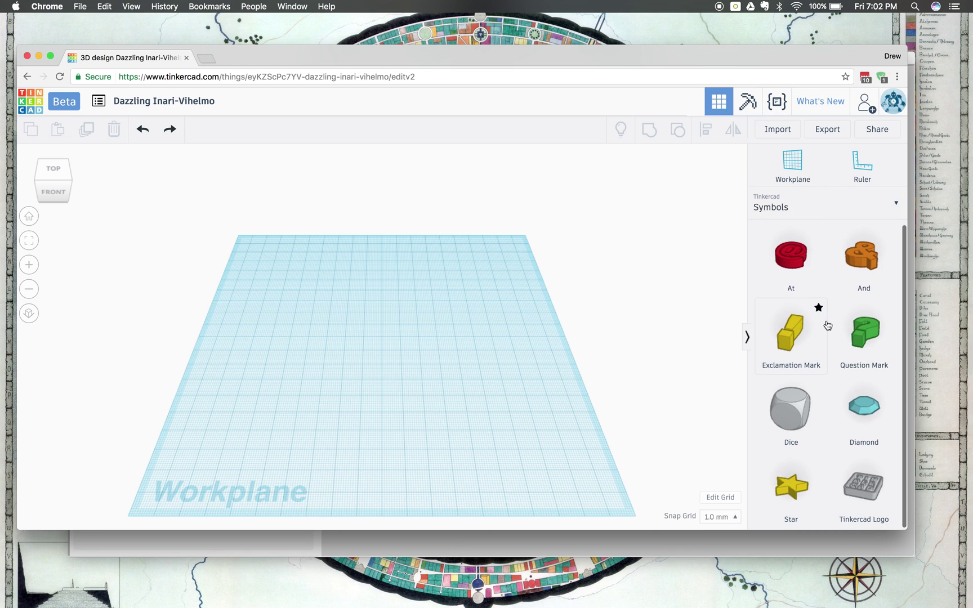
{"action": "left_click_drag", "start_coordinate": [796, 490], "coordinate": [394, 363]}
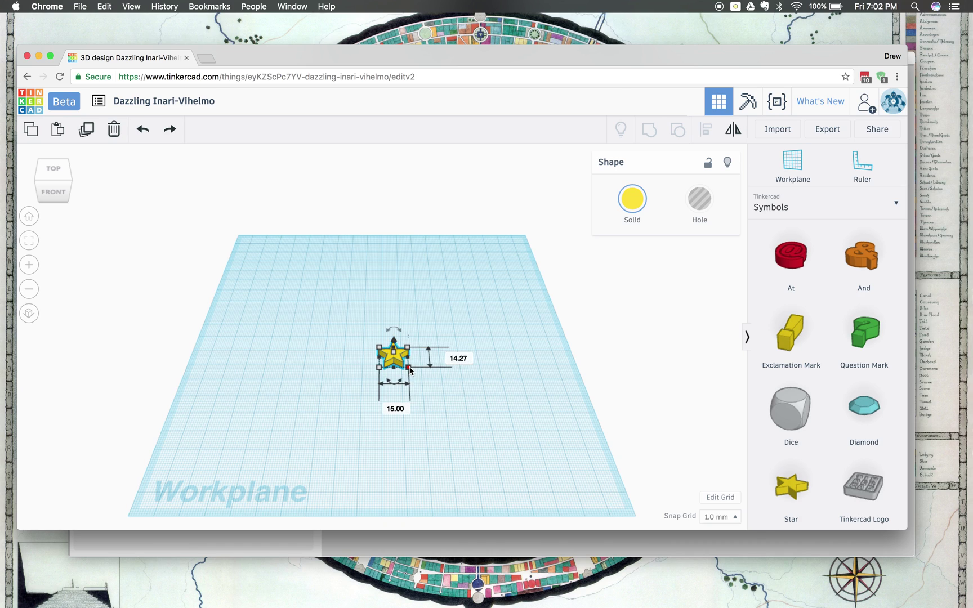
{"action": "left_click_drag", "start_coordinate": [408, 367], "coordinate": [528, 450]}
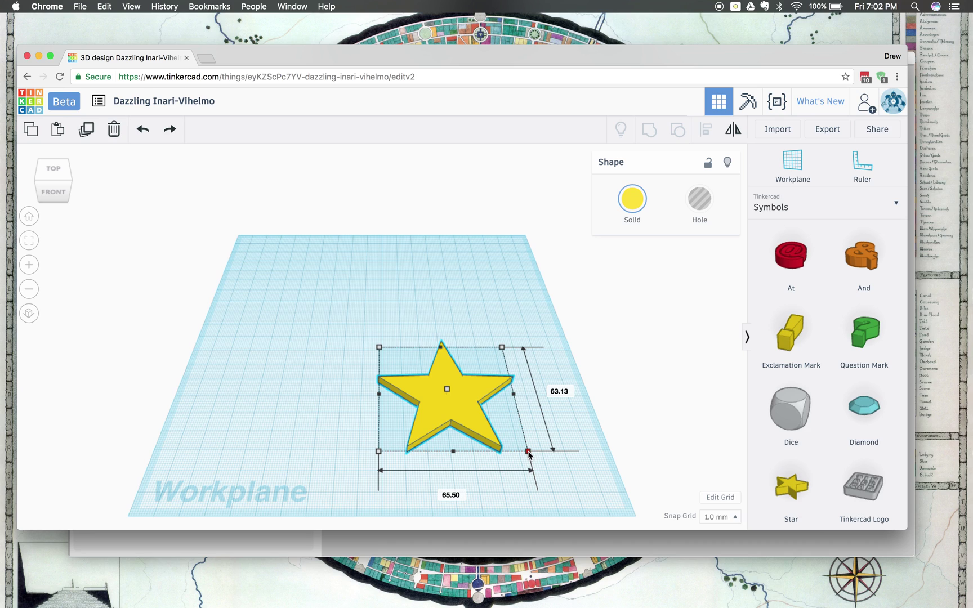
Step: Move the star near the middle of the workplane and reshape it slightly wider and deeper
{"action": "left_click", "coordinate": [720, 521]}
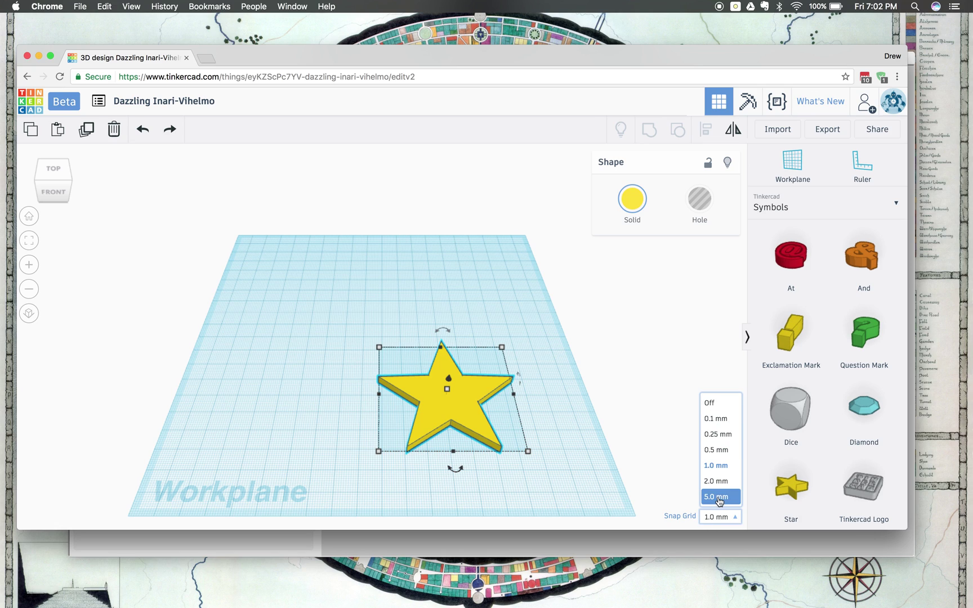
{"action": "left_click_drag", "start_coordinate": [465, 411], "coordinate": [374, 335]}
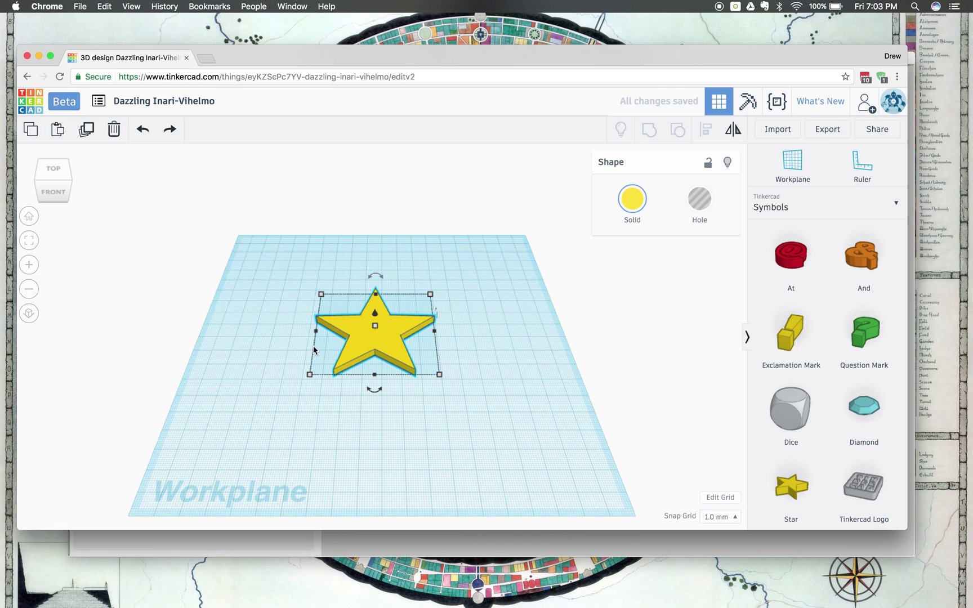
{"action": "left_click_drag", "start_coordinate": [316, 332], "coordinate": [265, 331]}
{"action": "left_click_drag", "start_coordinate": [348, 375], "coordinate": [342, 410]}
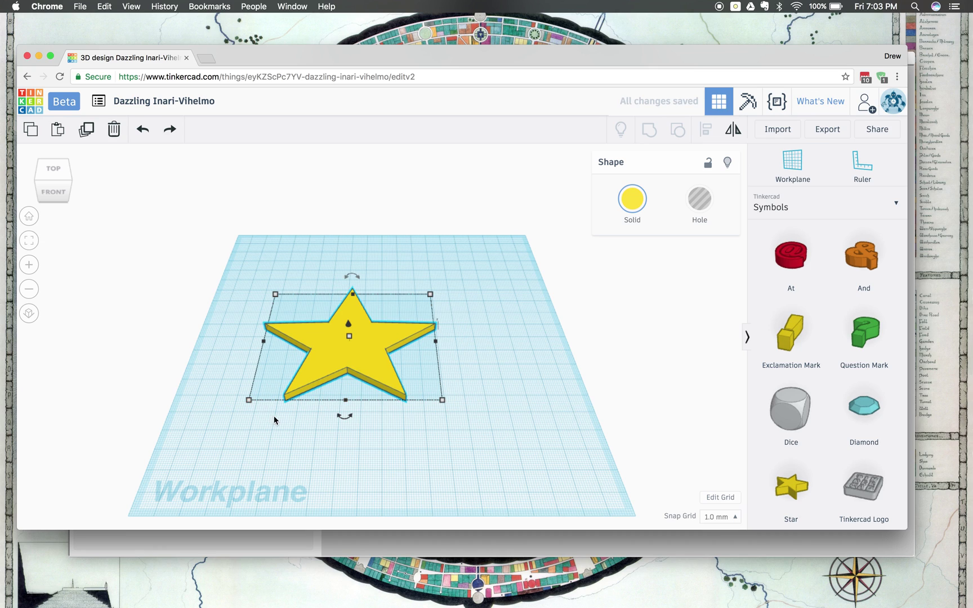
{"action": "left_click_drag", "start_coordinate": [250, 403], "coordinate": [293, 388]}
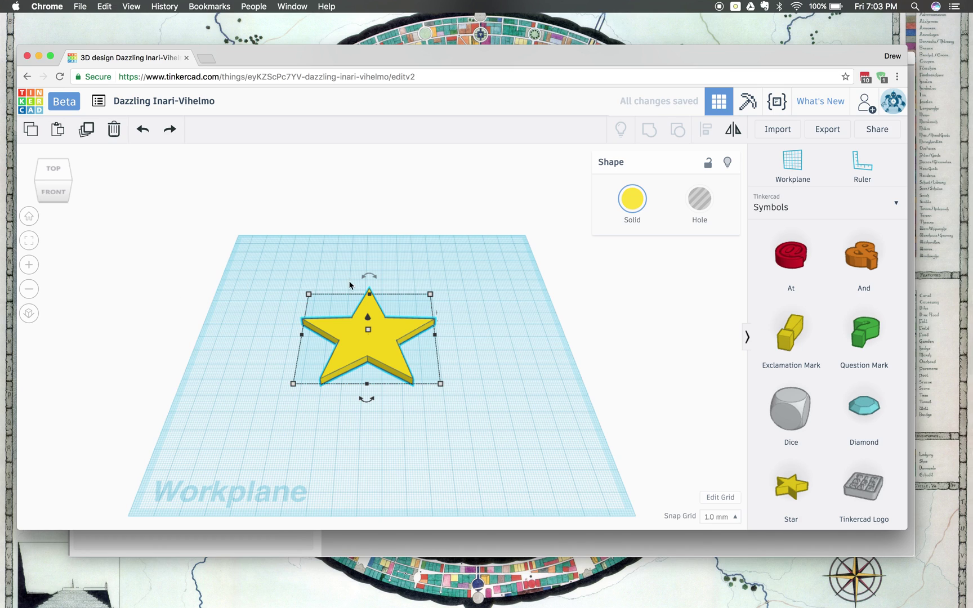
Step: Place the letter D from the Text shapes on the left half of the star
{"action": "left_click", "coordinate": [860, 208]}
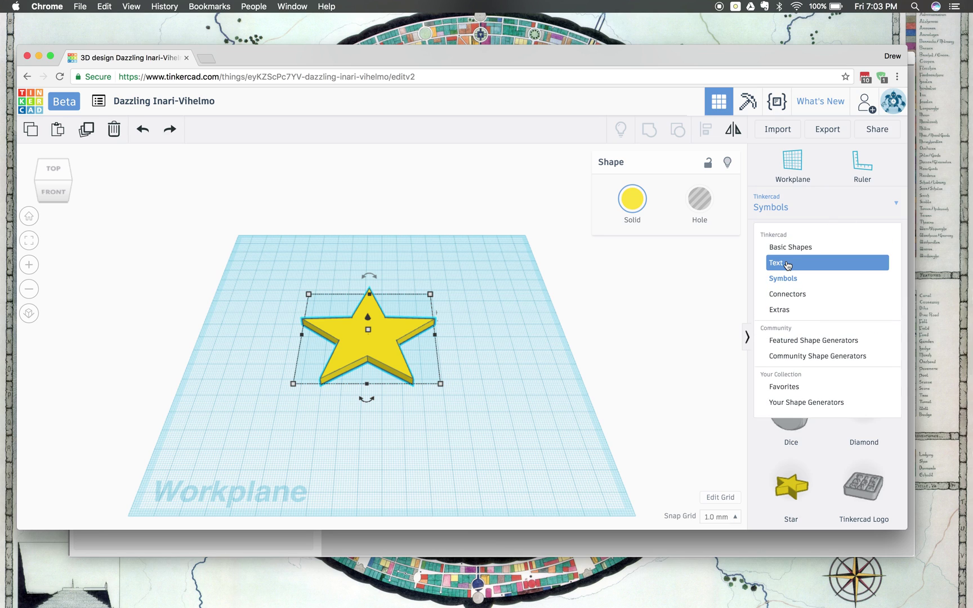
{"action": "left_click", "coordinate": [811, 268]}
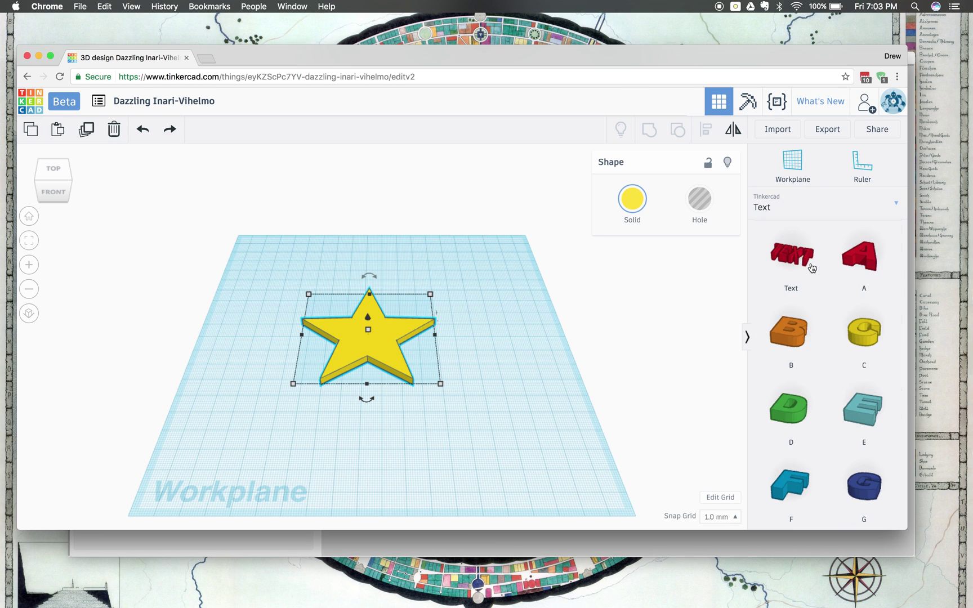
{"action": "left_click", "coordinate": [792, 415]}
{"action": "left_click_drag", "start_coordinate": [792, 415], "coordinate": [352, 334]}
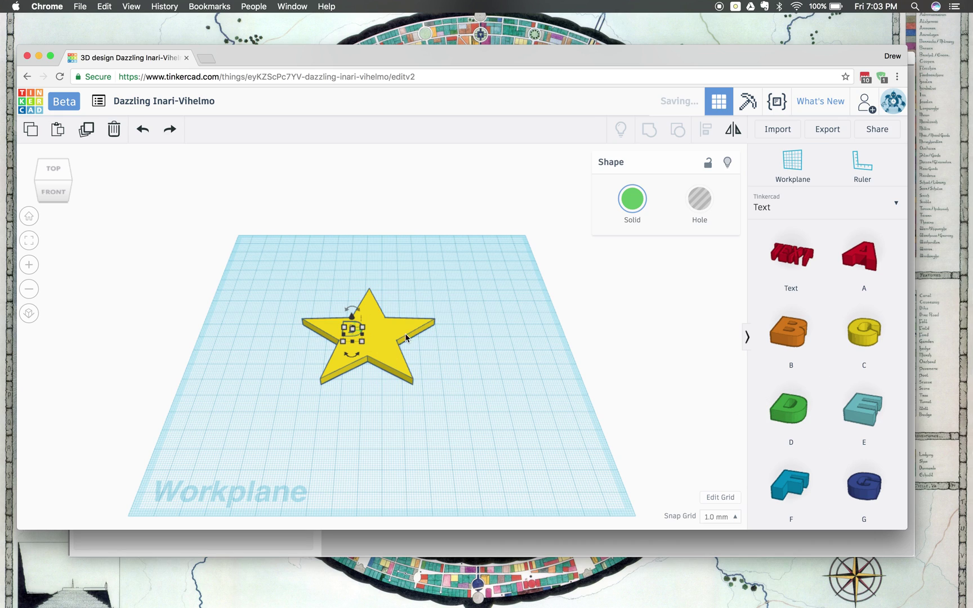
Step: Place the letter W beside the D on the star and turn the W into a hole
{"action": "scroll", "coordinate": [837, 305], "scroll_direction": "down", "scroll_amount": 10}
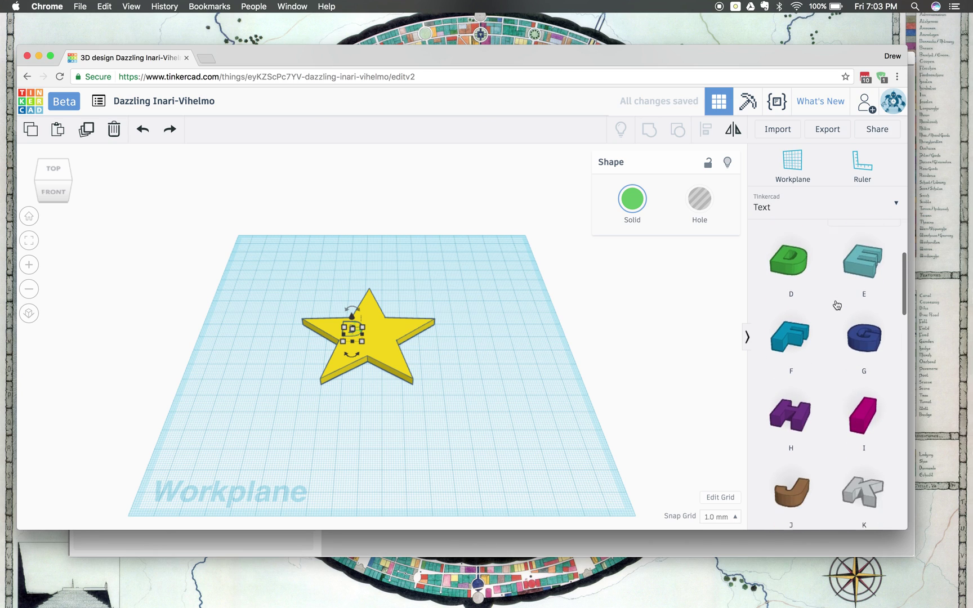
{"action": "scroll", "coordinate": [837, 305], "scroll_direction": "down", "scroll_amount": 5}
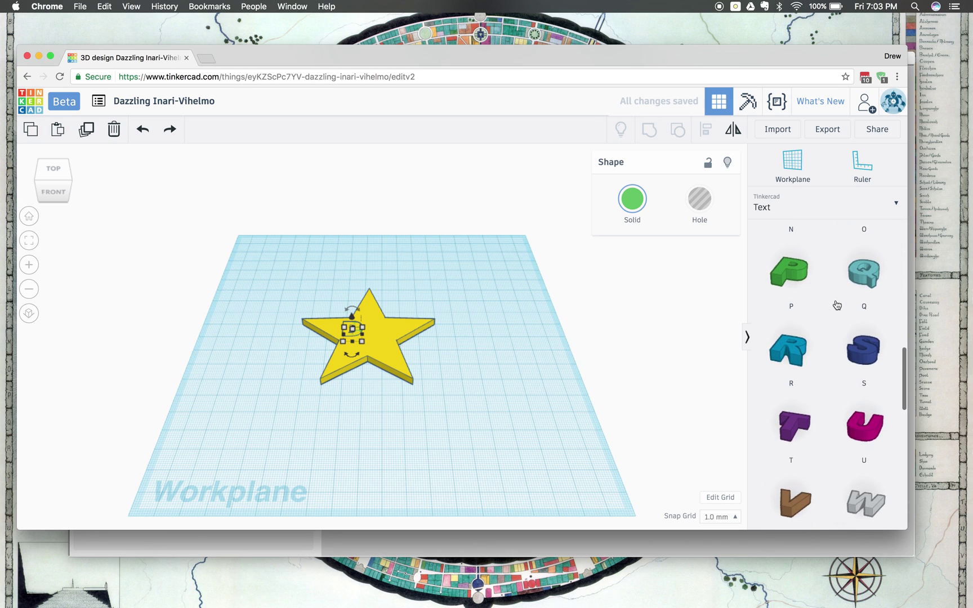
{"action": "left_click_drag", "start_coordinate": [872, 457], "coordinate": [379, 332]}
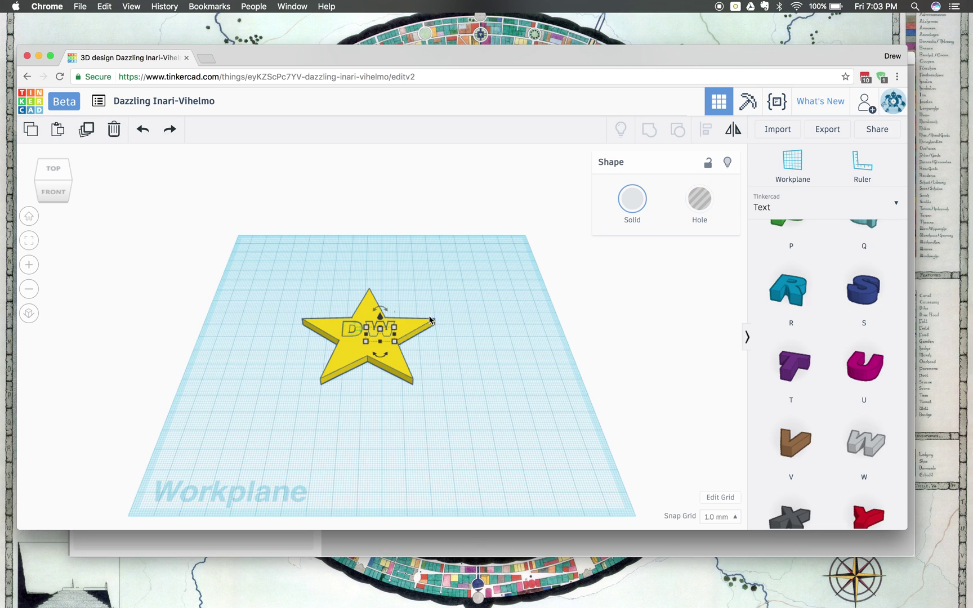
{"action": "left_click", "coordinate": [707, 207]}
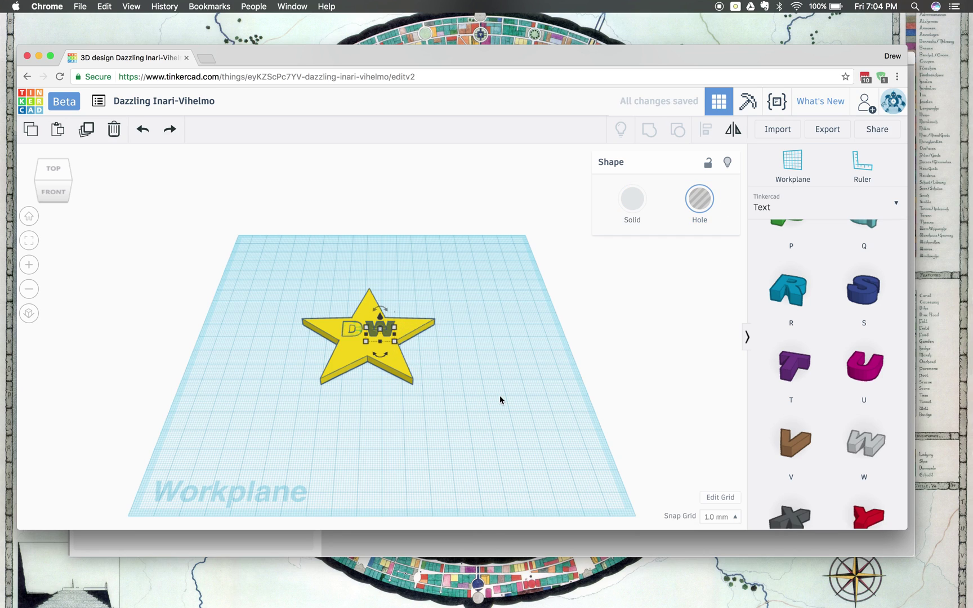
Step: Place a hole Cylinder from the Basic Shapes on the star's upper point
{"action": "left_click", "coordinate": [795, 213]}
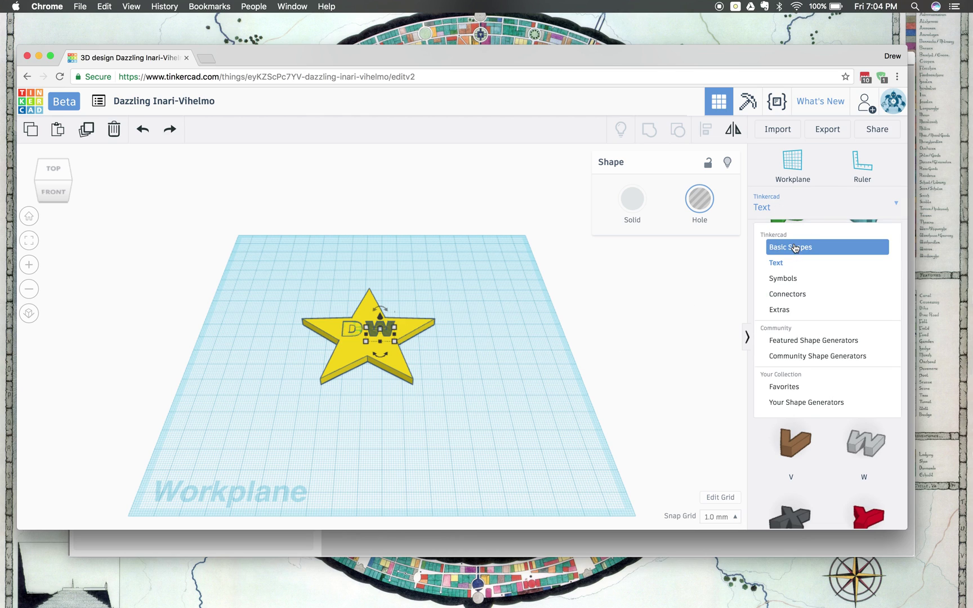
{"action": "left_click", "coordinate": [795, 246]}
{"action": "scroll", "coordinate": [835, 314], "scroll_direction": "up", "scroll_amount": 8}
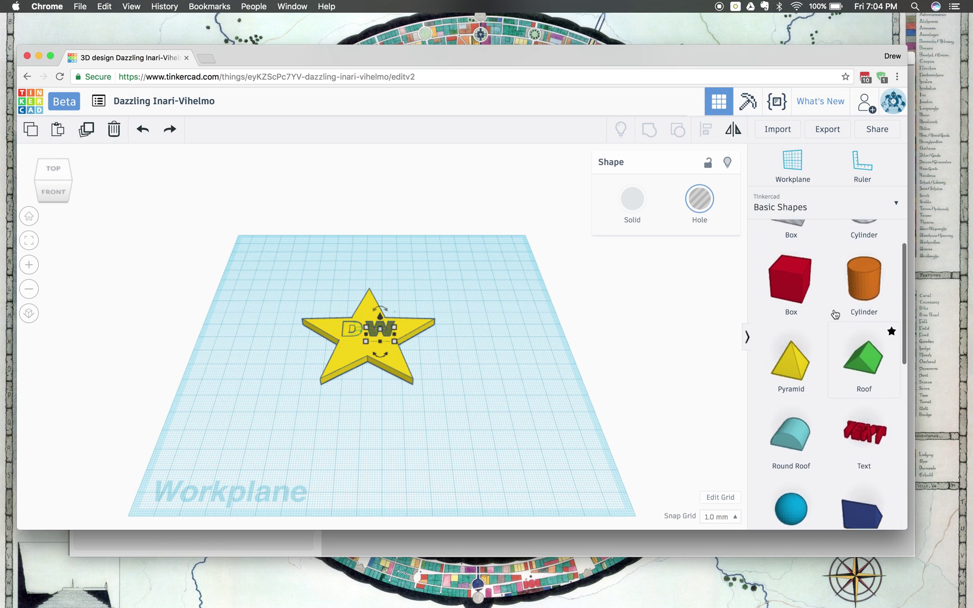
{"action": "scroll", "coordinate": [834, 314], "scroll_direction": "up", "scroll_amount": 2}
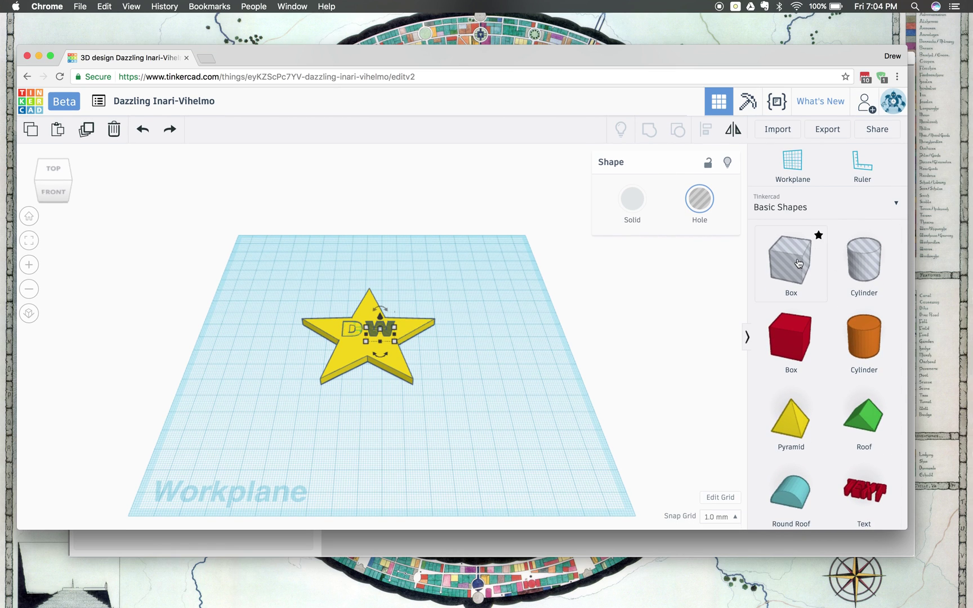
{"action": "left_click_drag", "start_coordinate": [872, 272], "coordinate": [371, 315]}
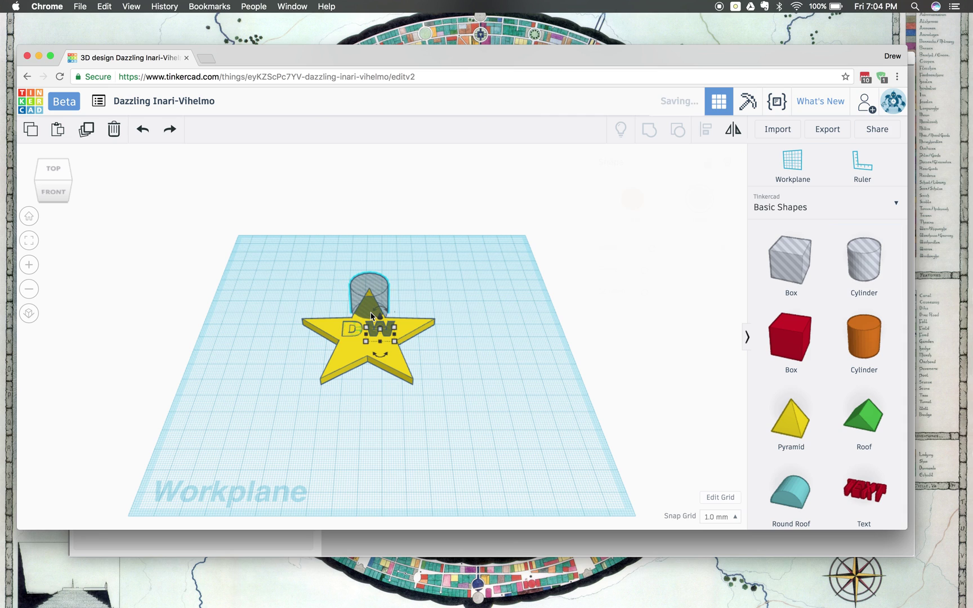
Step: Shrink the hole cylinder and reposition it just above the letters, at the base of the star's upper point
{"action": "left_click", "coordinate": [31, 267]}
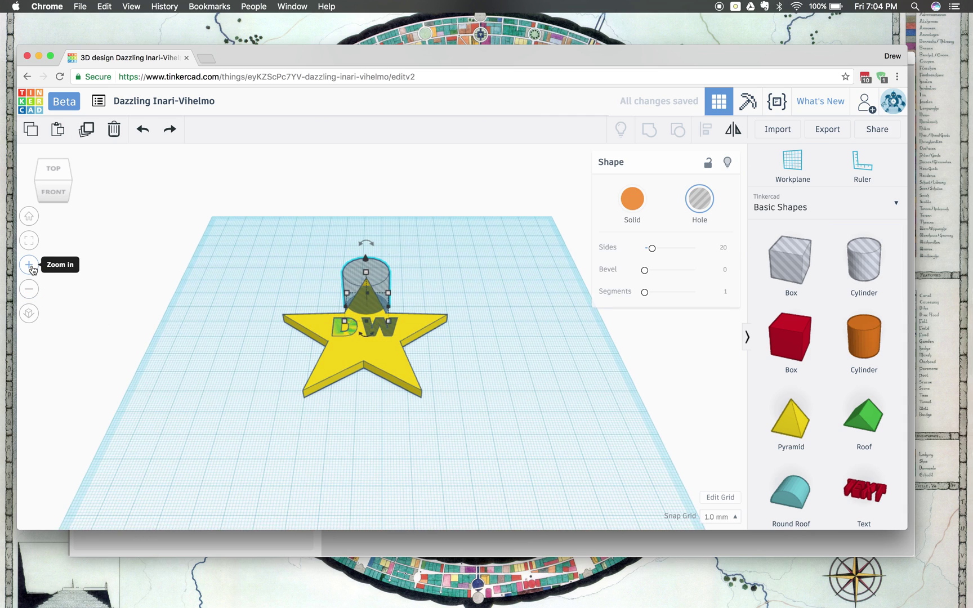
{"action": "left_click", "coordinate": [31, 267]}
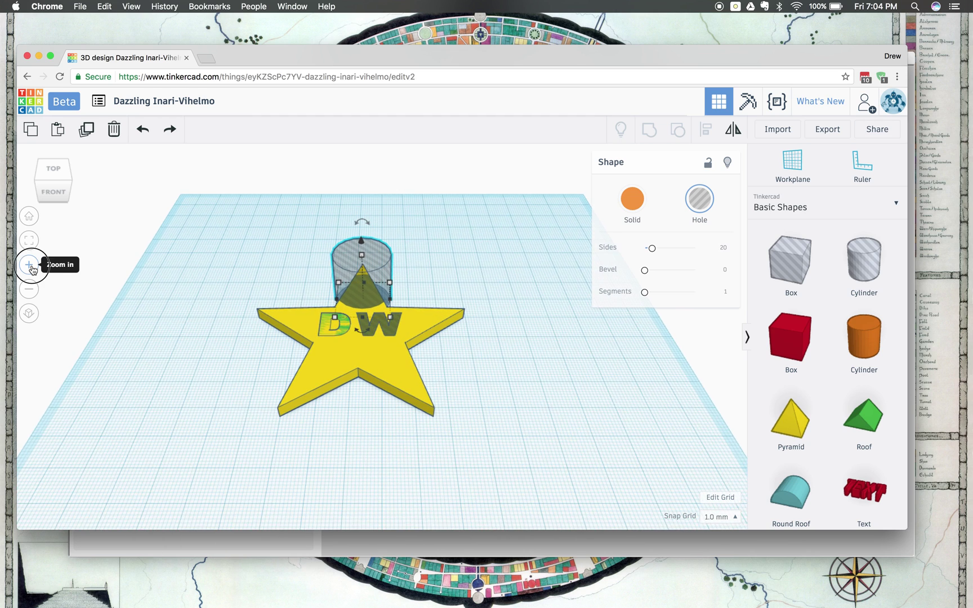
{"action": "left_click", "coordinate": [31, 267]}
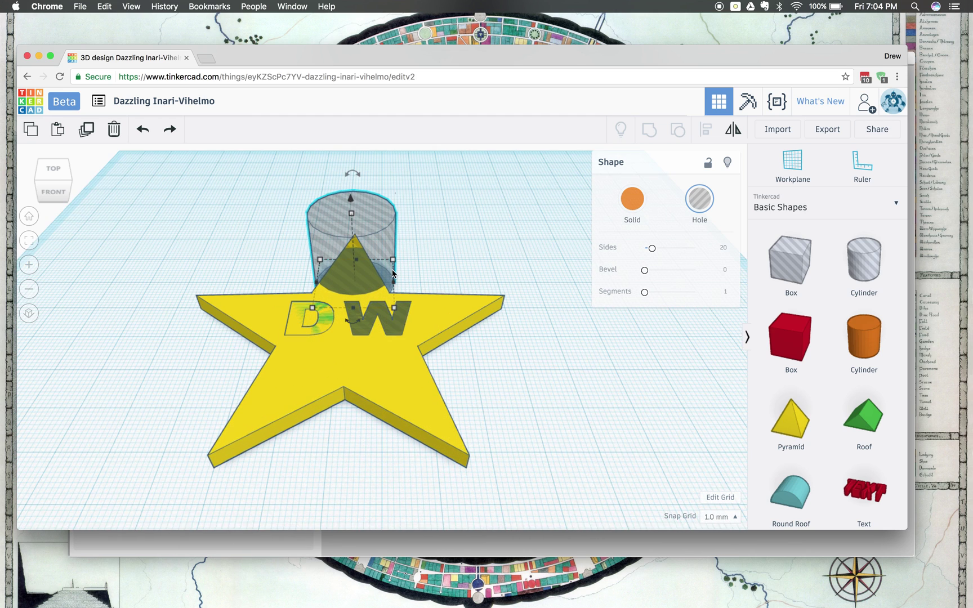
{"action": "left_click", "coordinate": [393, 260]}
{"action": "left_click_drag", "start_coordinate": [393, 260], "coordinate": [358, 287]}
{"action": "left_click_drag", "start_coordinate": [354, 235], "coordinate": [365, 238]}
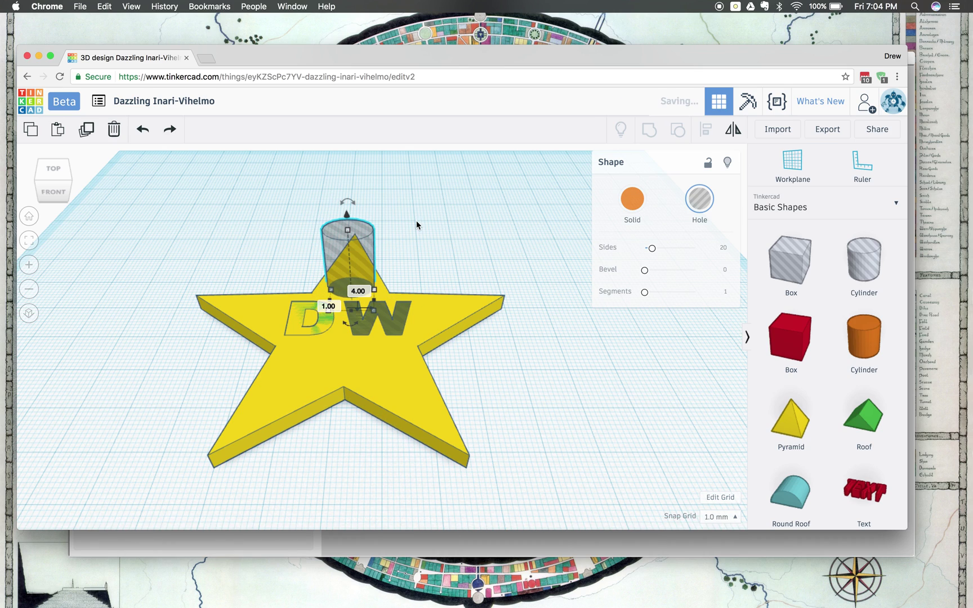
{"action": "left_click", "coordinate": [506, 195]}
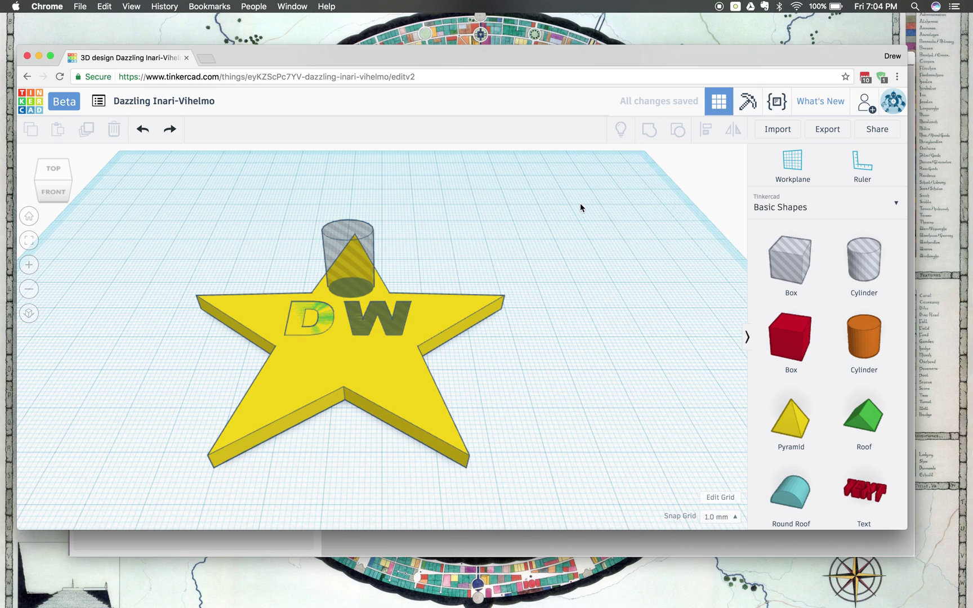
Step: Group the star, both letters and the cylinder to cut the holes, and ungroup them again
{"action": "left_click_drag", "start_coordinate": [578, 197], "coordinate": [168, 507]}
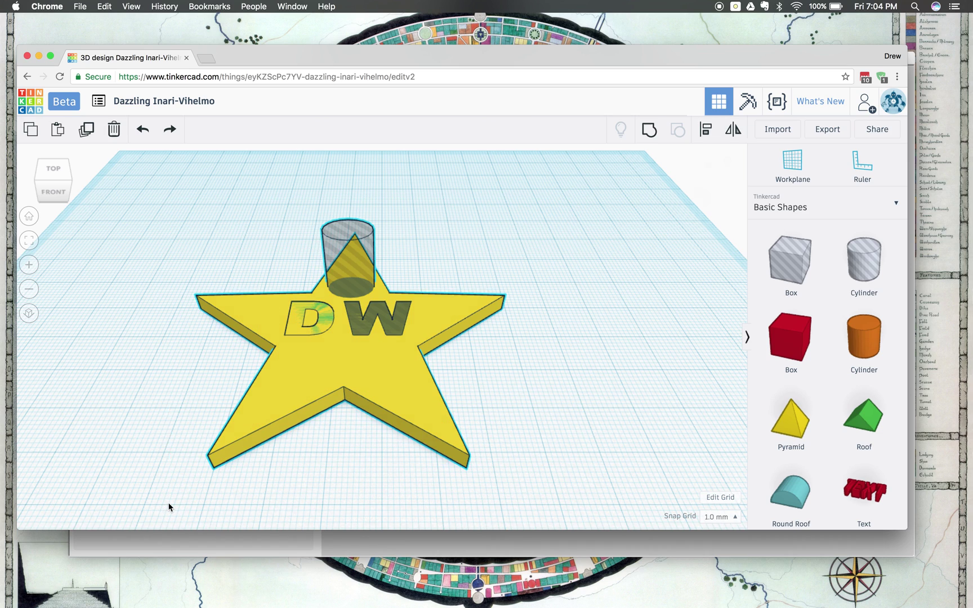
{"action": "left_click", "coordinate": [653, 135]}
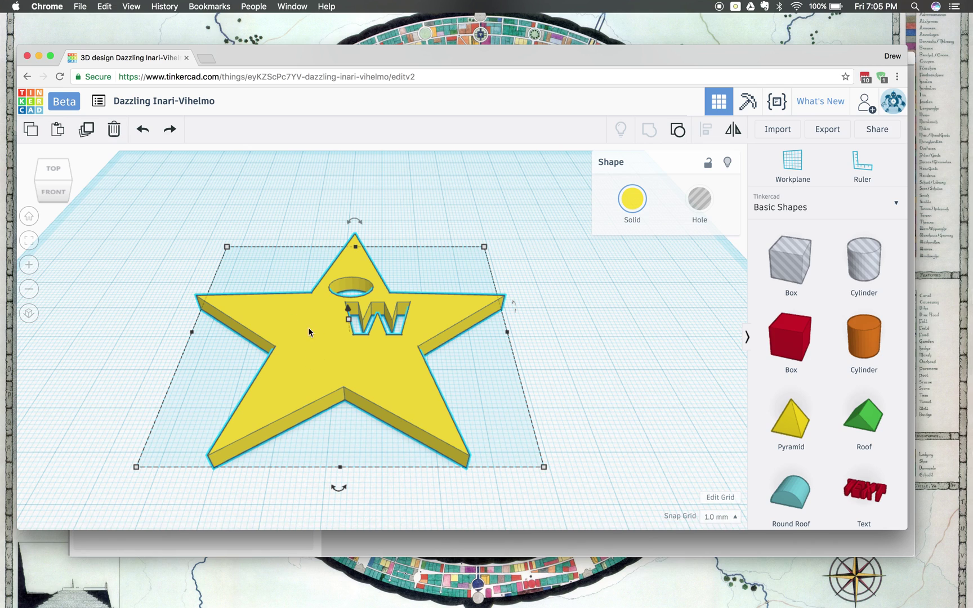
{"action": "left_click", "coordinate": [680, 138]}
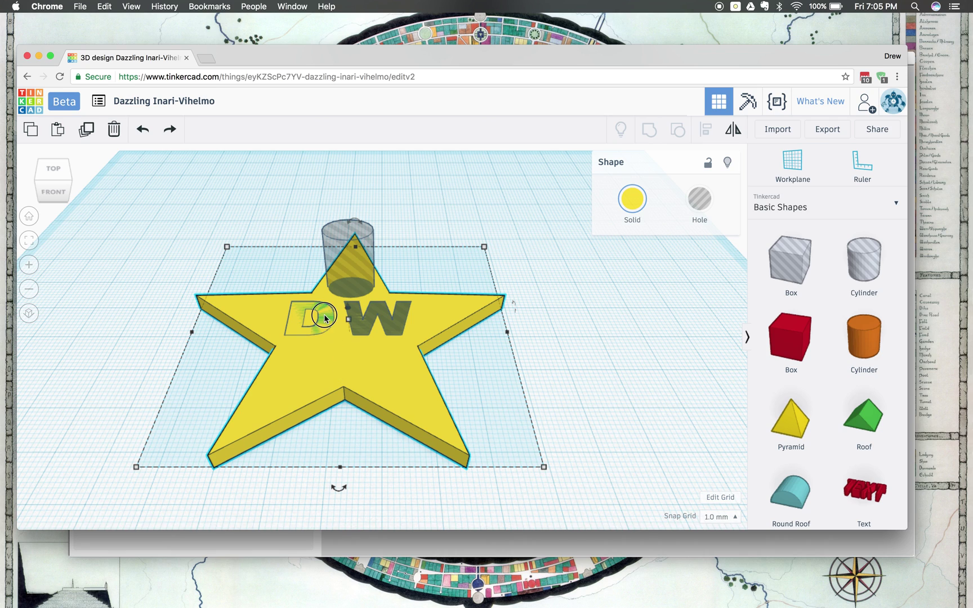
Step: Move the star and the letter D apart, and return both so that D sits beside W
{"action": "left_click_drag", "start_coordinate": [357, 377], "coordinate": [401, 408]}
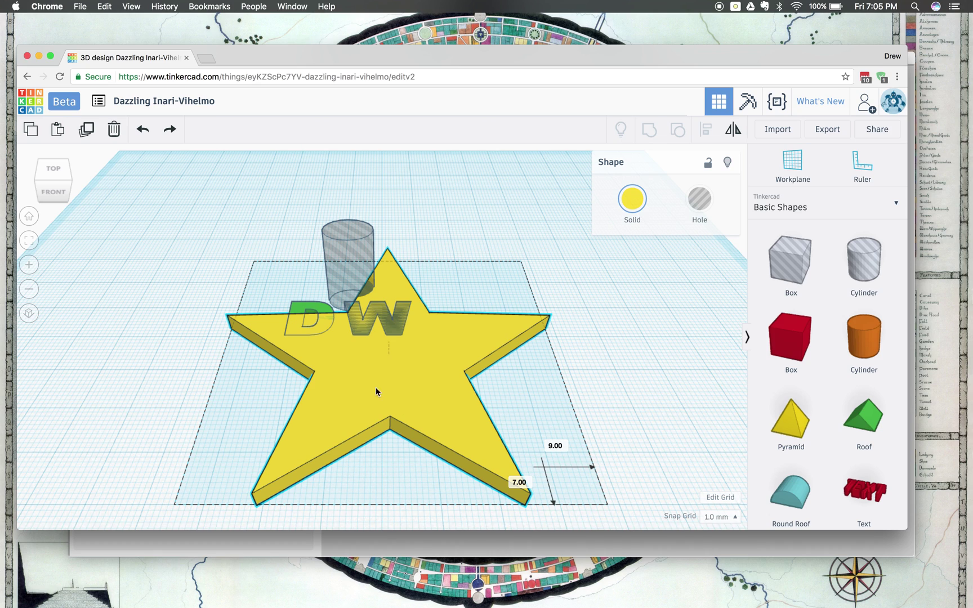
{"action": "left_click", "coordinate": [300, 309]}
{"action": "left_click_drag", "start_coordinate": [185, 312], "coordinate": [59, 334]}
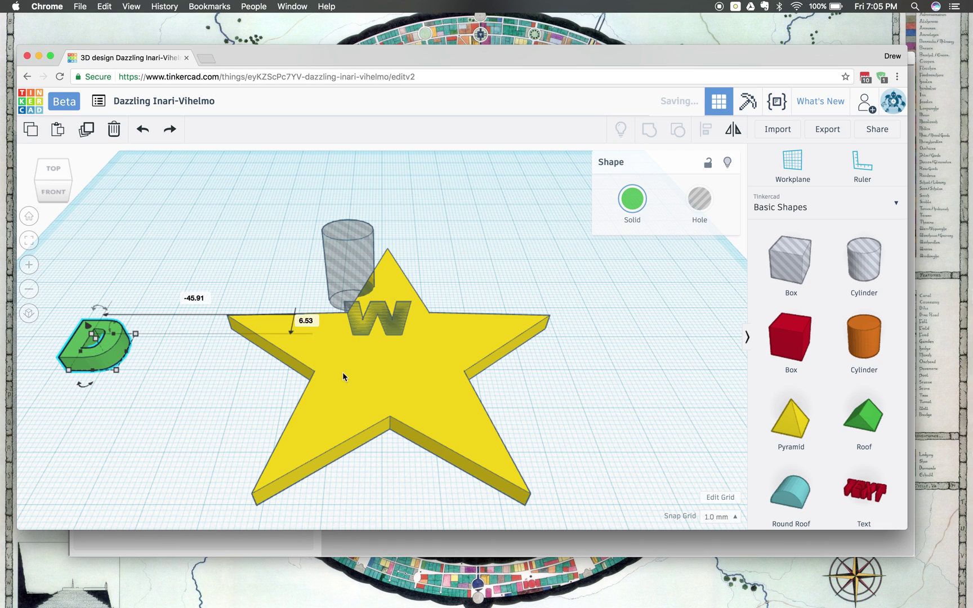
{"action": "left_click_drag", "start_coordinate": [340, 361], "coordinate": [327, 345]}
{"action": "left_click_drag", "start_coordinate": [120, 346], "coordinate": [333, 325]}
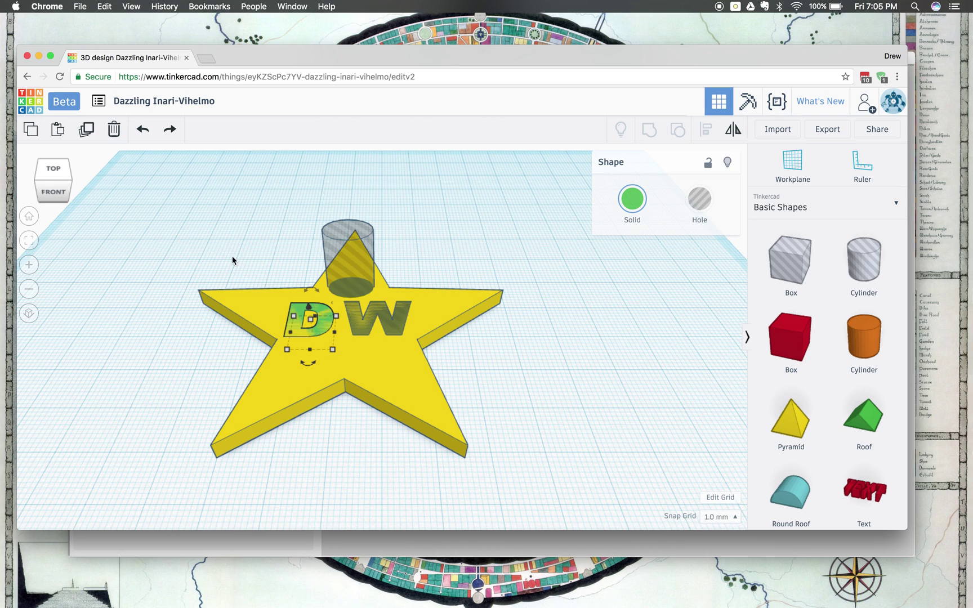
Step: Raise the letter D to 7 mm above the workplane so that it stands above the star
{"action": "left_click_drag", "start_coordinate": [51, 192], "coordinate": [53, 188]}
{"action": "left_click", "coordinate": [51, 183]}
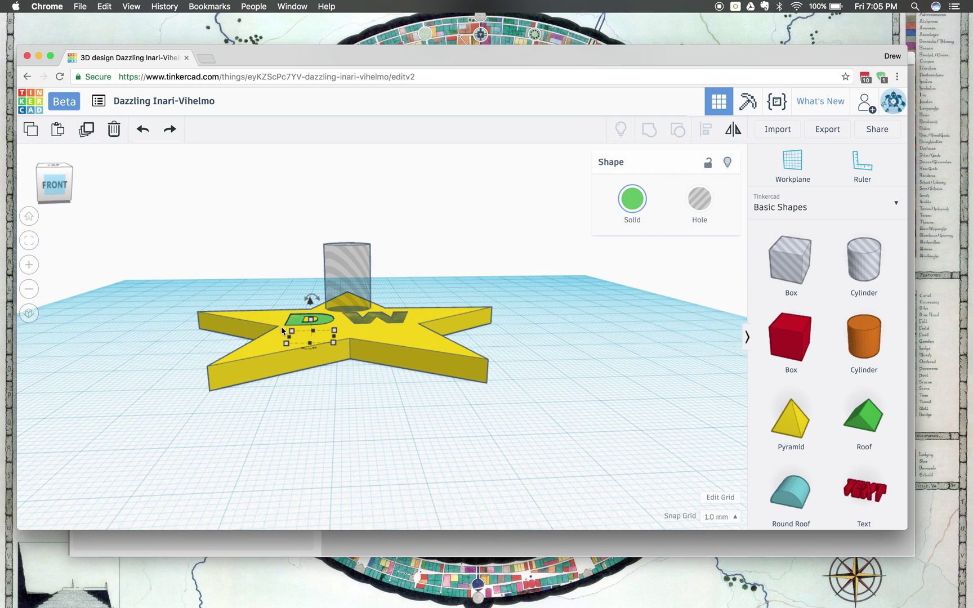
{"action": "left_click_drag", "start_coordinate": [312, 303], "coordinate": [312, 291]}
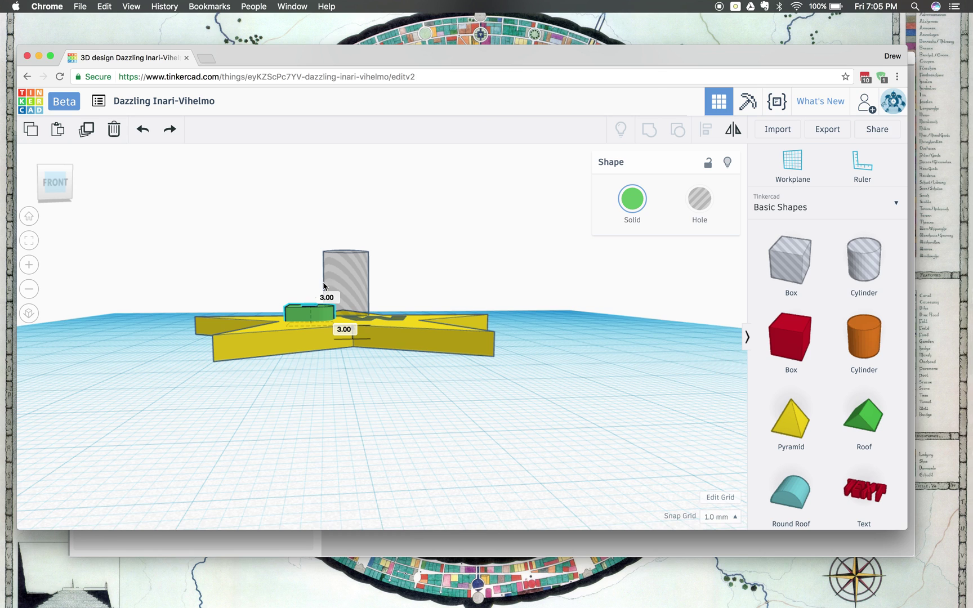
{"action": "mouse_move", "coordinate": [205, 252]}
{"action": "right_mouse_down"}
{"action": "mouse_move", "coordinate": [202, 334]}
{"action": "mouse_move", "coordinate": [205, 270]}
{"action": "right_mouse_up"}
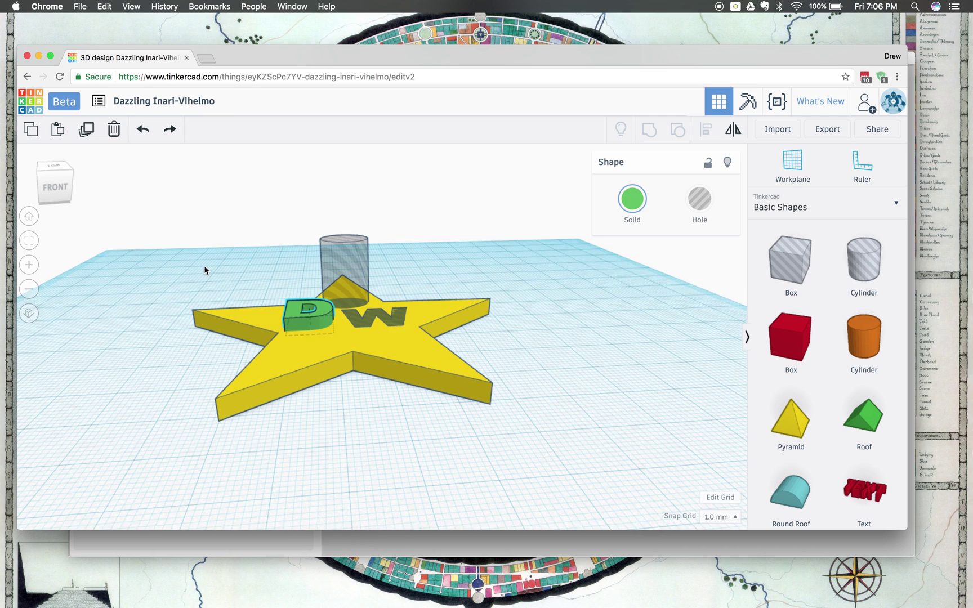
{"action": "mouse_move", "coordinate": [308, 292]}
{"action": "left_click_drag", "start_coordinate": [309, 292], "coordinate": [308, 275]}
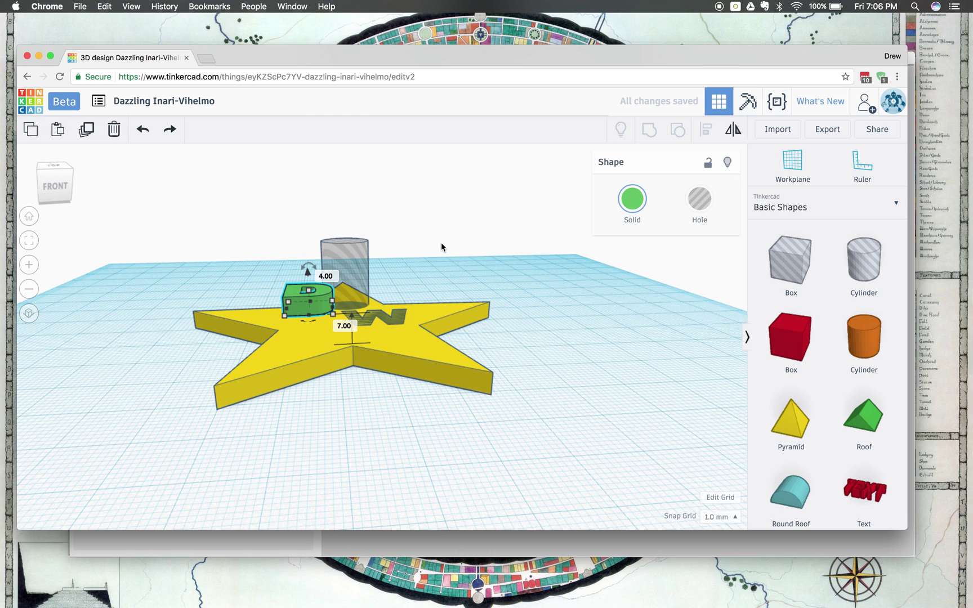
{"action": "left_click", "coordinate": [441, 243]}
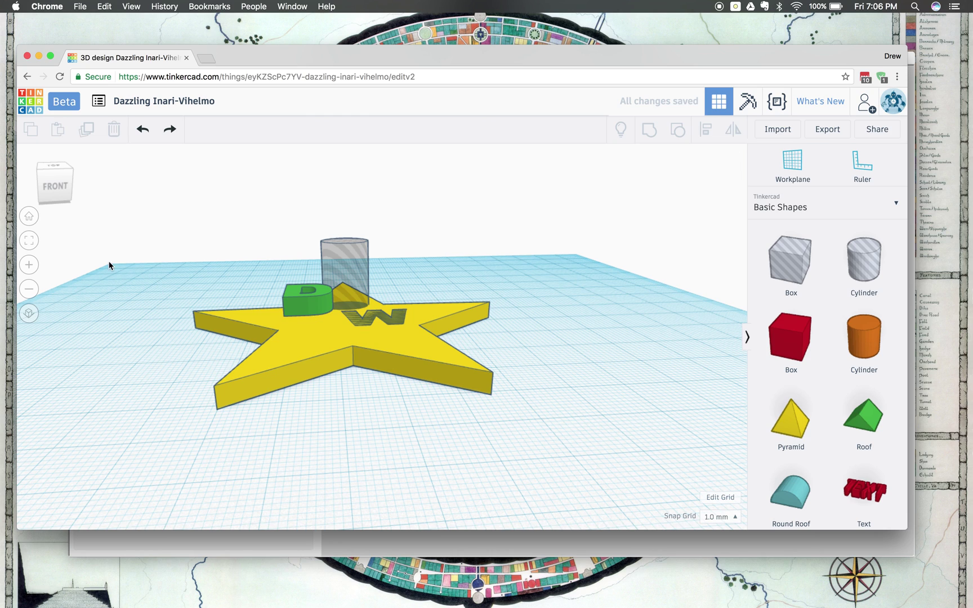
Step: Lower the letter D by 5 mm to 2 mm above the workplane so that it sinks partly into the star
{"action": "left_click", "coordinate": [60, 191]}
{"action": "left_click_drag", "start_coordinate": [59, 192], "coordinate": [57, 193]}
{"action": "left_click", "coordinate": [56, 193]}
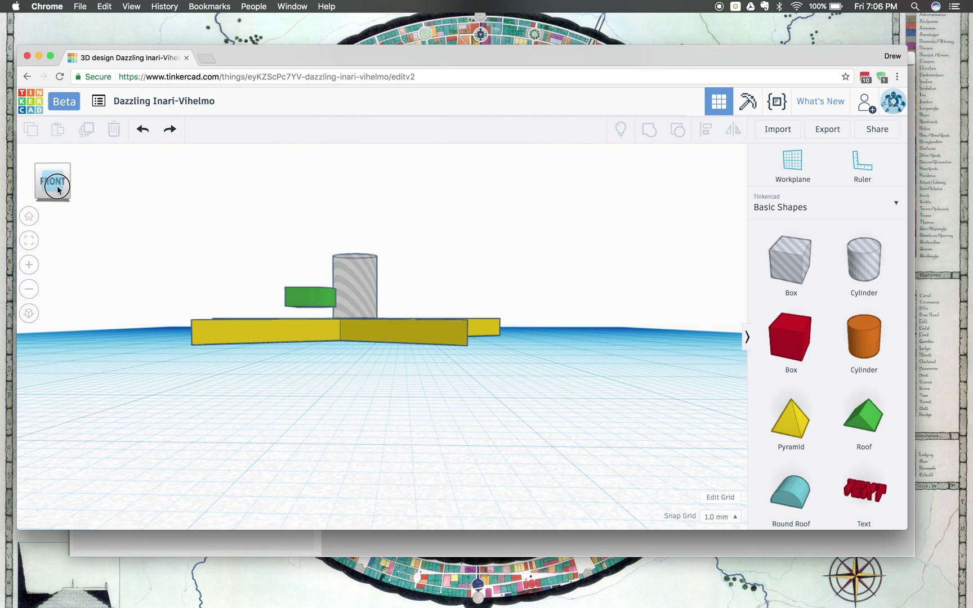
{"action": "left_click", "coordinate": [59, 197]}
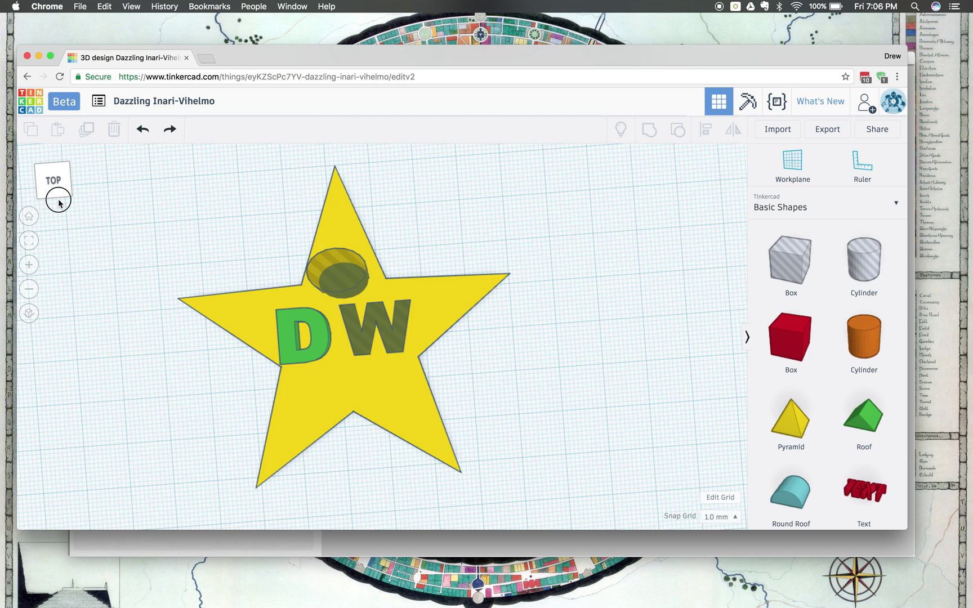
{"action": "left_click", "coordinate": [59, 198]}
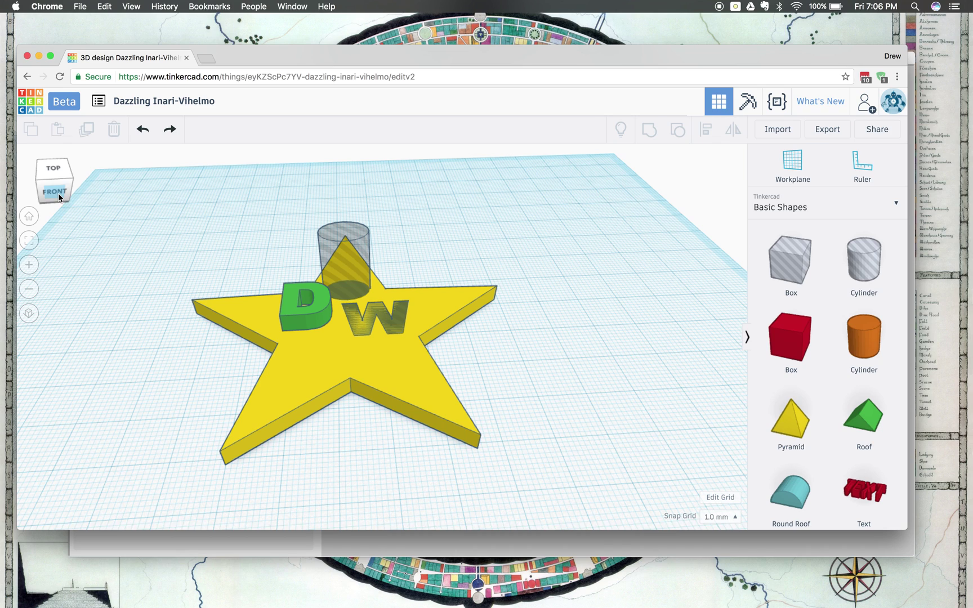
{"action": "left_click", "coordinate": [307, 294]}
{"action": "left_click_drag", "start_coordinate": [307, 289], "coordinate": [307, 301]}
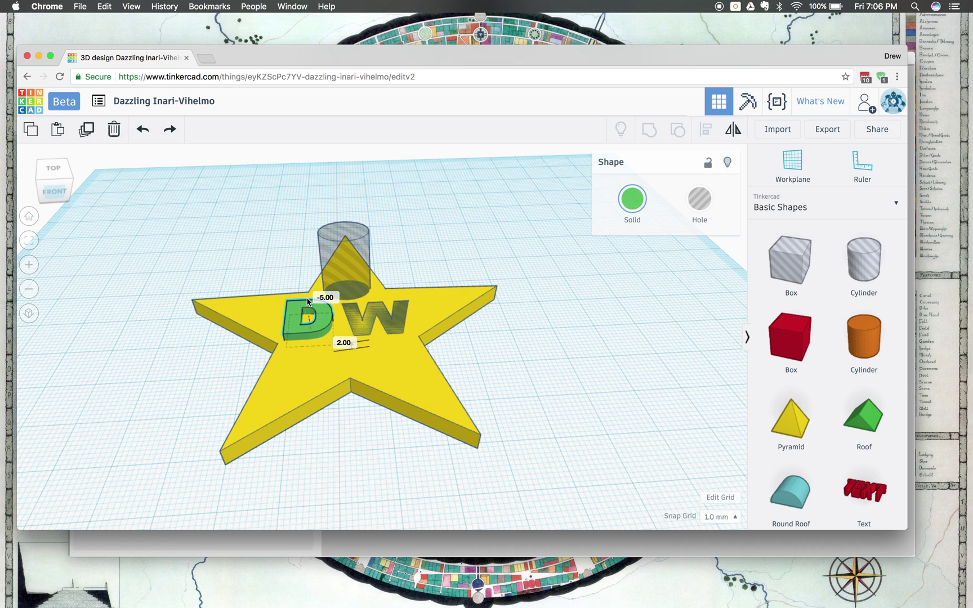
{"action": "left_click", "coordinate": [55, 188]}
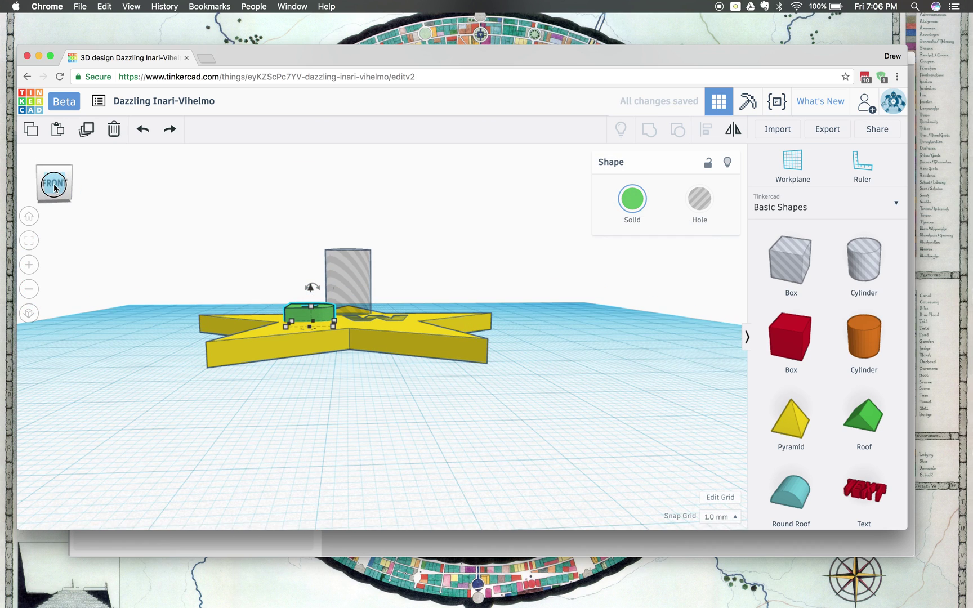
{"action": "left_click", "coordinate": [54, 172]}
{"action": "left_click", "coordinate": [57, 196]}
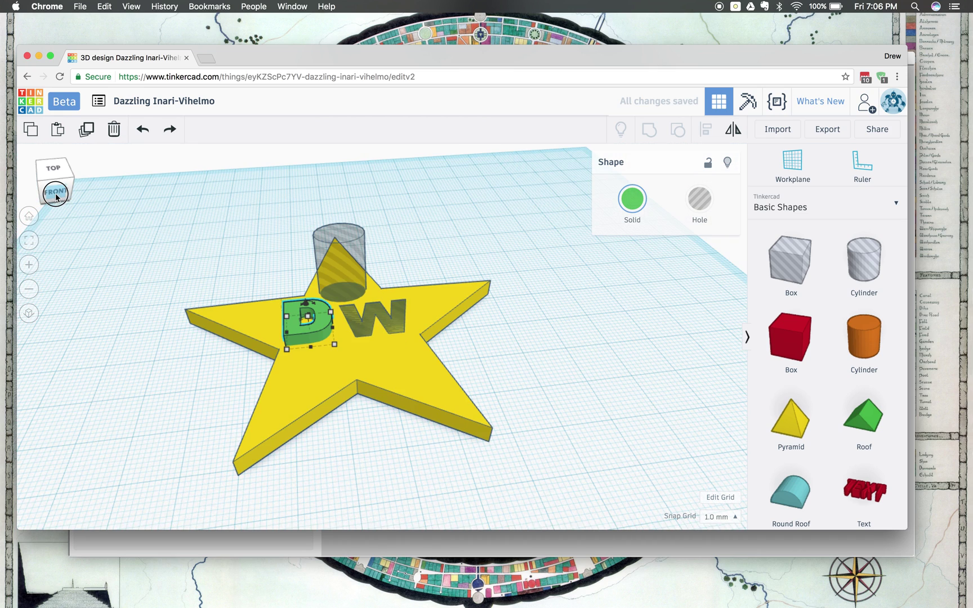
Step: Group the star, both letters and the cylinder into one shape, and ungroup them again
{"action": "left_click_drag", "start_coordinate": [173, 249], "coordinate": [573, 467]}
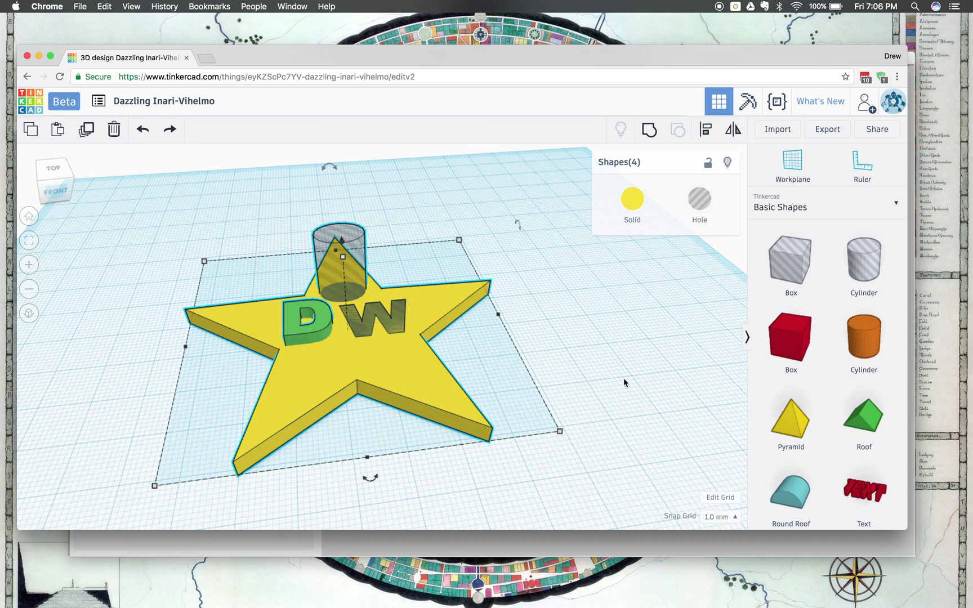
{"action": "left_click", "coordinate": [649, 131]}
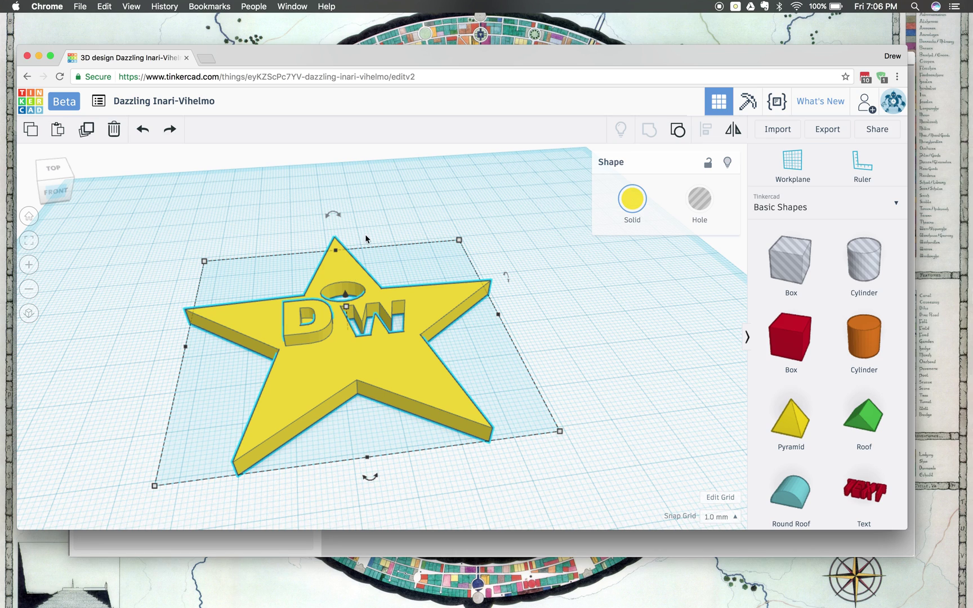
{"action": "left_click", "coordinate": [678, 131]}
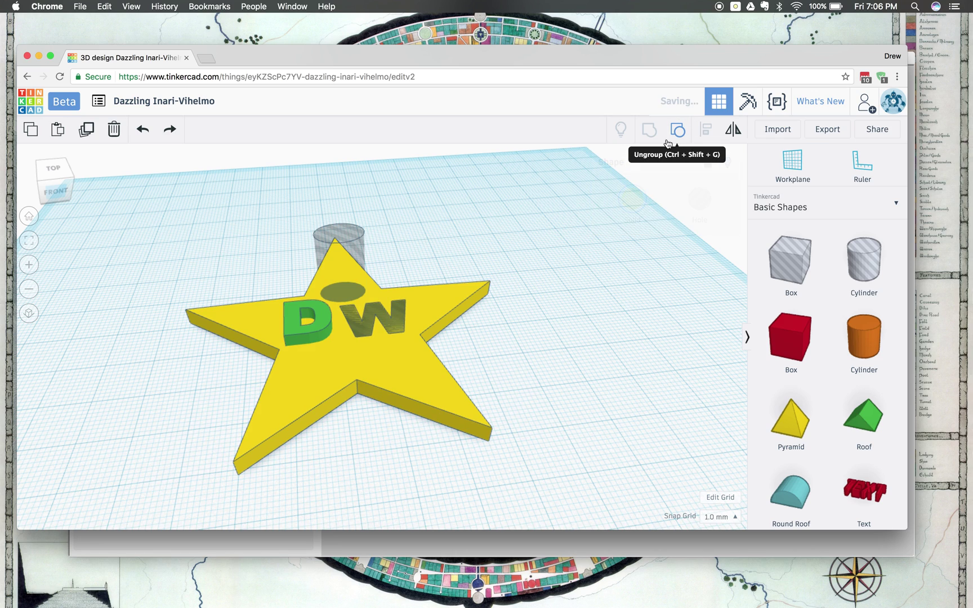
Step: Change the letter W from a hole to a solid shape
{"action": "left_click", "coordinate": [395, 324]}
{"action": "left_click", "coordinate": [398, 313]}
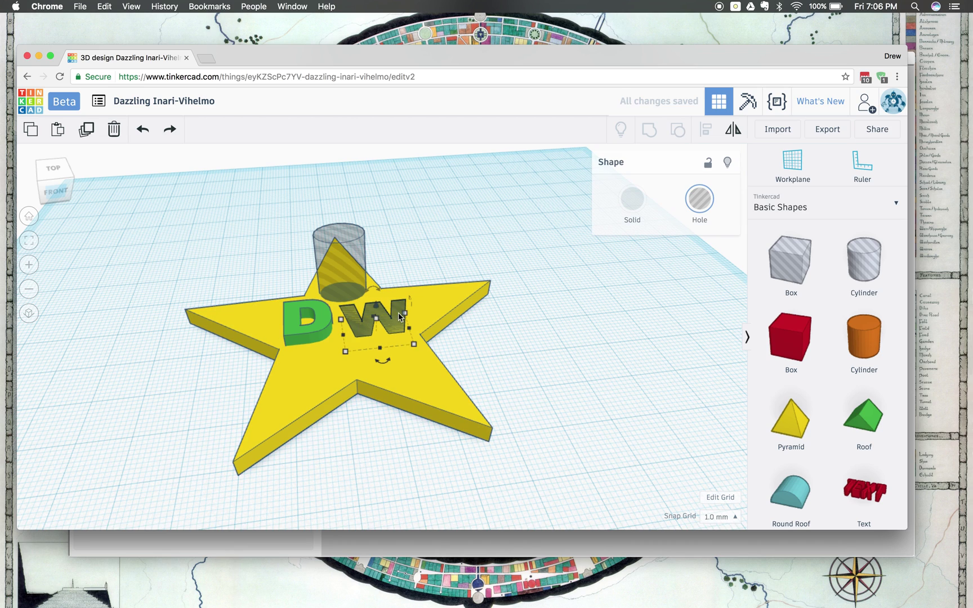
{"action": "left_click", "coordinate": [631, 206]}
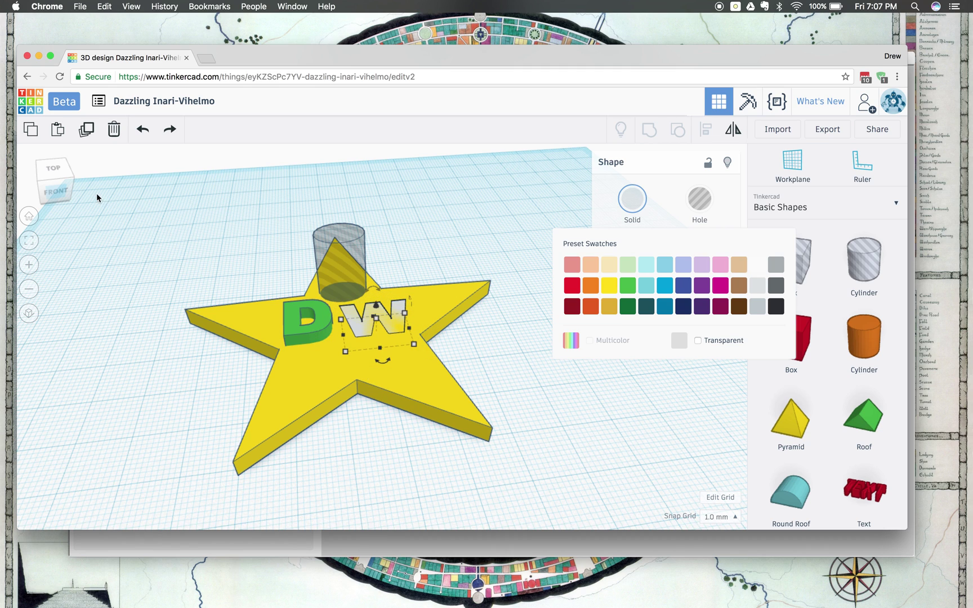
Step: Tilt the letter W upright by 67.5° and raise it to 1 mm above the workplane so that it stands on the star
{"action": "mouse_move", "coordinate": [67, 190]}
{"action": "left_mouse_down"}
{"action": "mouse_move", "coordinate": [59, 184]}
{"action": "mouse_move", "coordinate": [59, 192]}
{"action": "left_mouse_up"}
{"action": "left_click", "coordinate": [60, 191]}
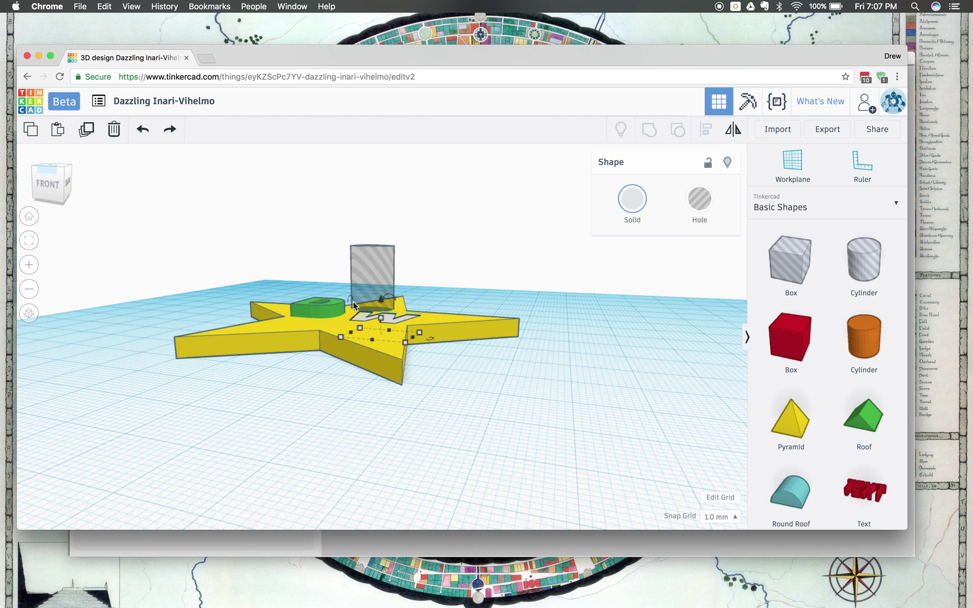
{"action": "left_click_drag", "start_coordinate": [348, 306], "coordinate": [347, 332]}
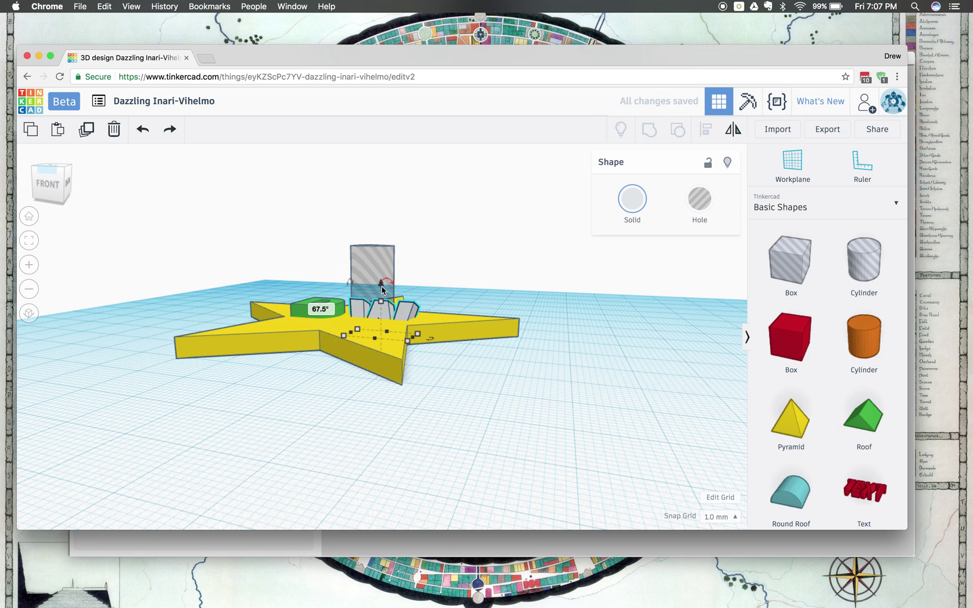
{"action": "left_click_drag", "start_coordinate": [381, 288], "coordinate": [383, 265]}
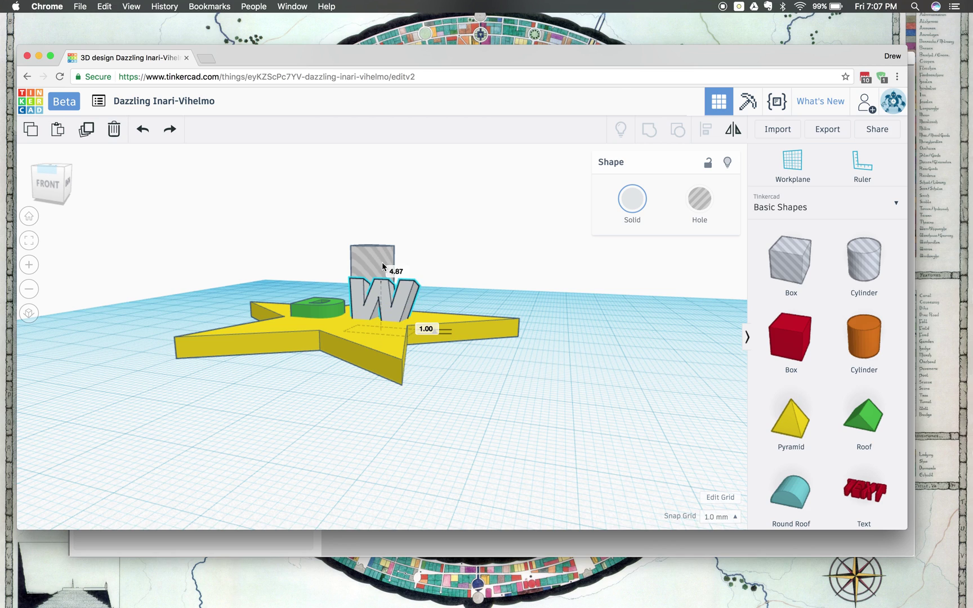
{"action": "left_click", "coordinate": [468, 262]}
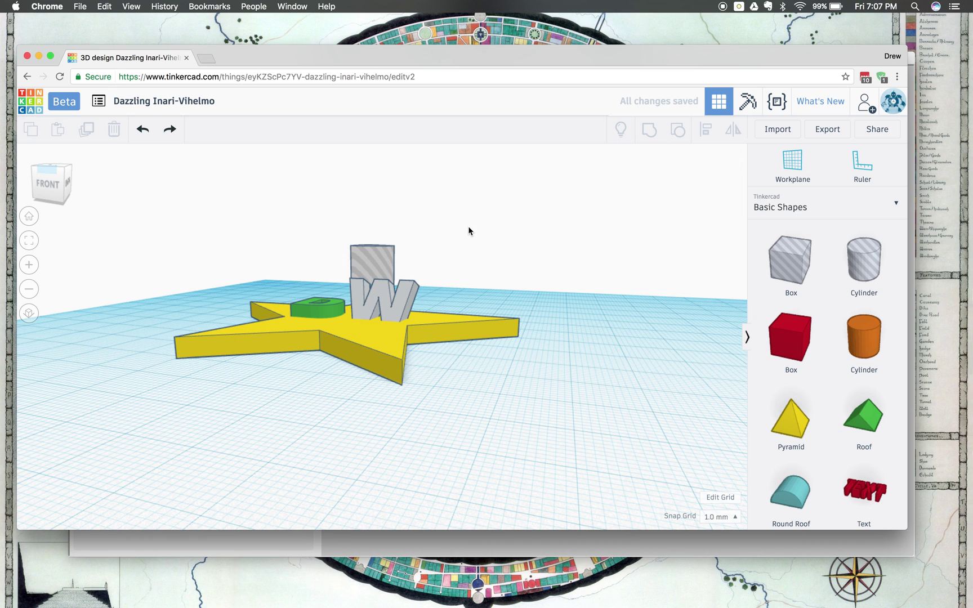
Step: Group the star, the letters D and W and the hole cylinder into one shape, cutting the round hole
{"action": "right_click_drag", "start_coordinate": [466, 225], "coordinate": [528, 310]}
{"action": "left_click_drag", "start_coordinate": [540, 199], "coordinate": [178, 519]}
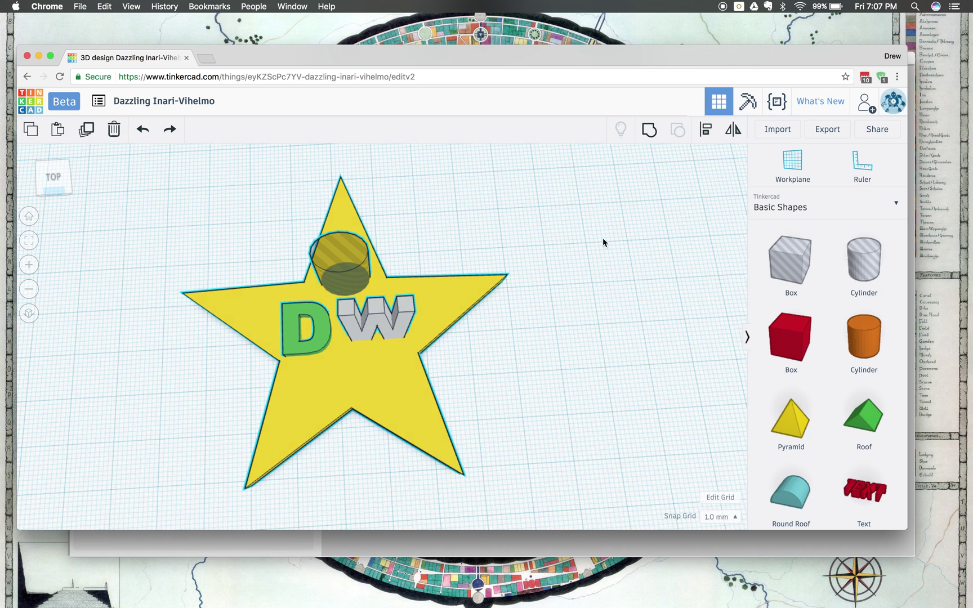
{"action": "left_click", "coordinate": [650, 136]}
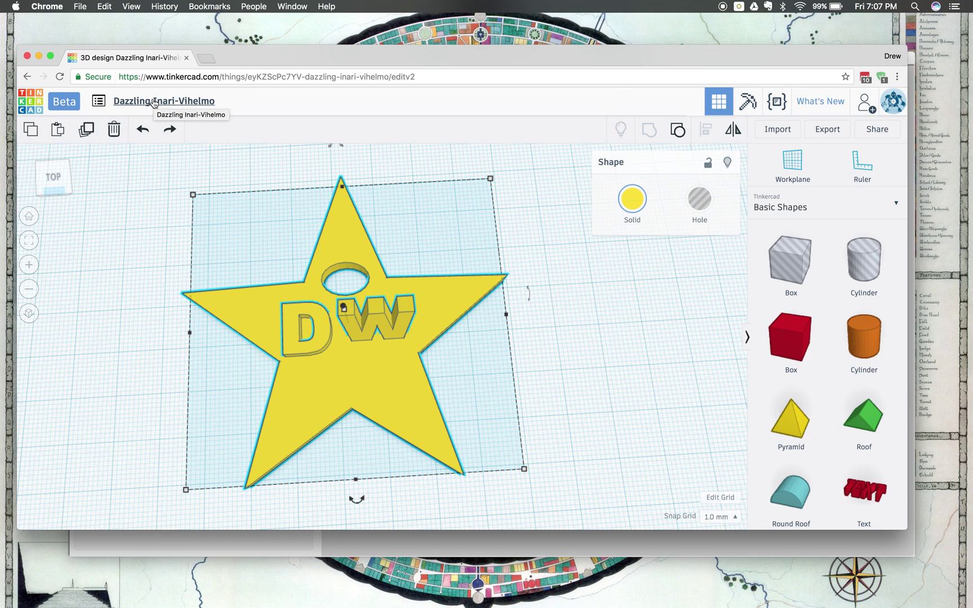
Step: Rename the design "DW Keychain" and export everything in the design as an STL file
{"action": "left_click", "coordinate": [172, 100]}
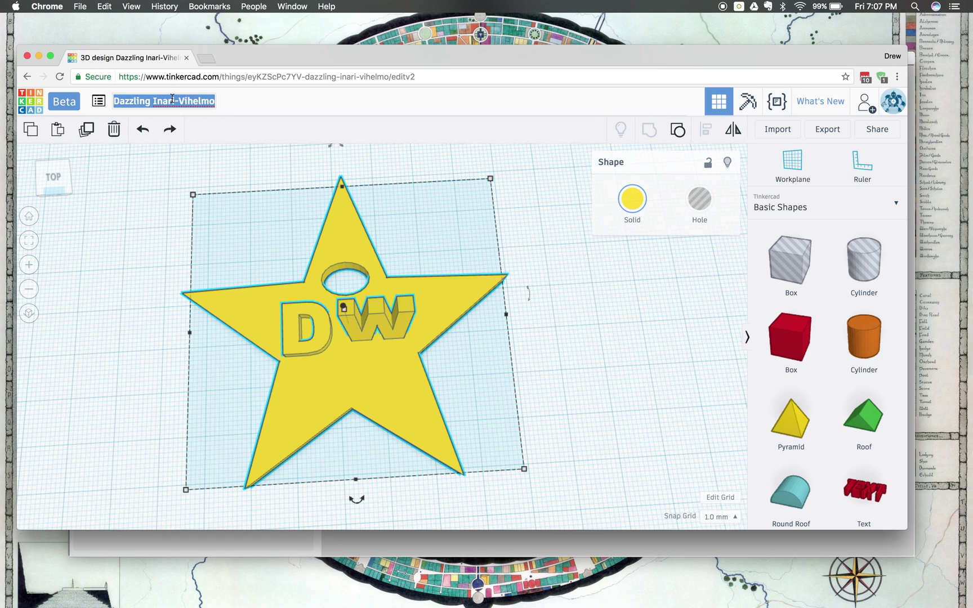
{"action": "type", "text": "DW Keychain"}
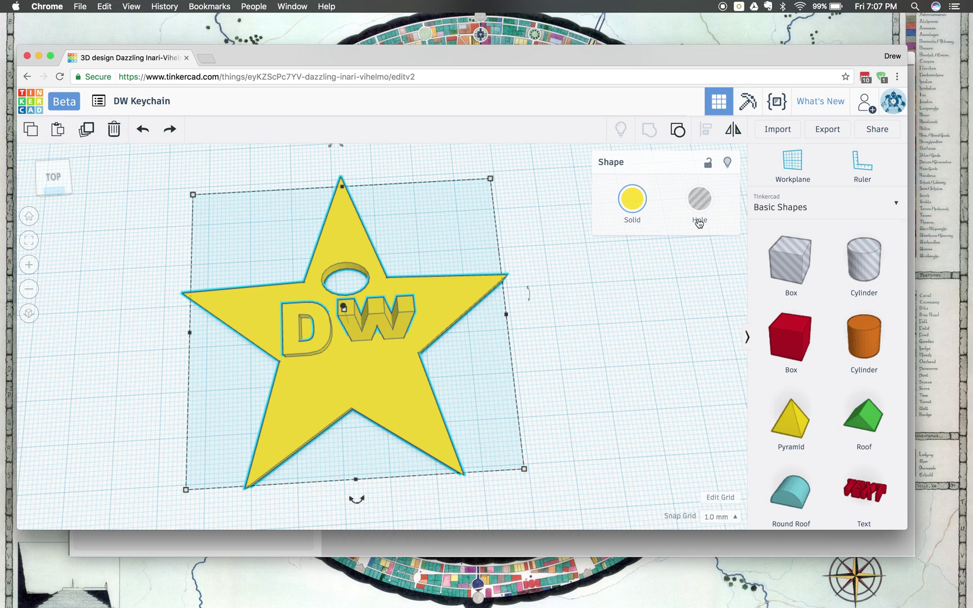
{"action": "left_click", "coordinate": [836, 134]}
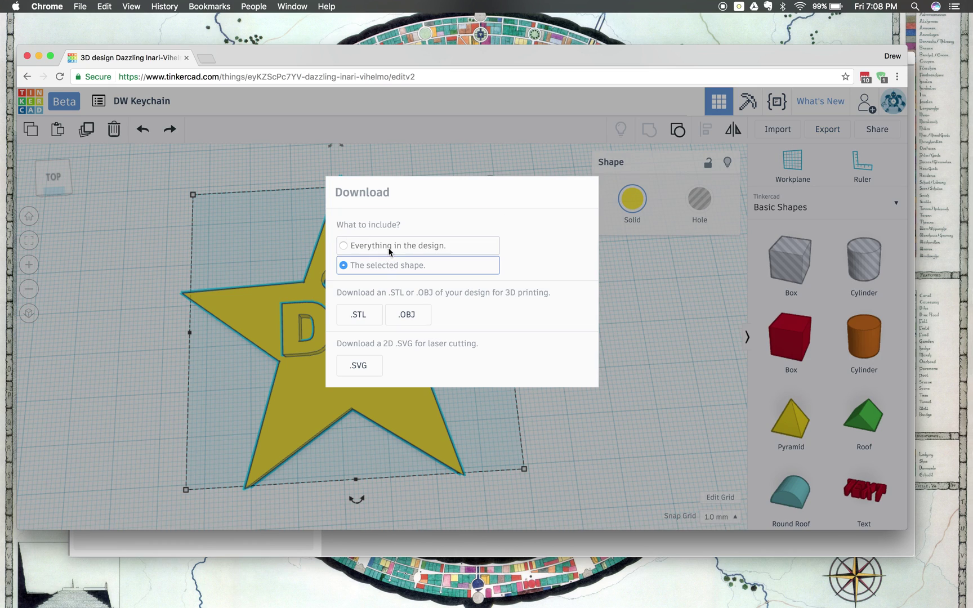
{"action": "left_click", "coordinate": [390, 251]}
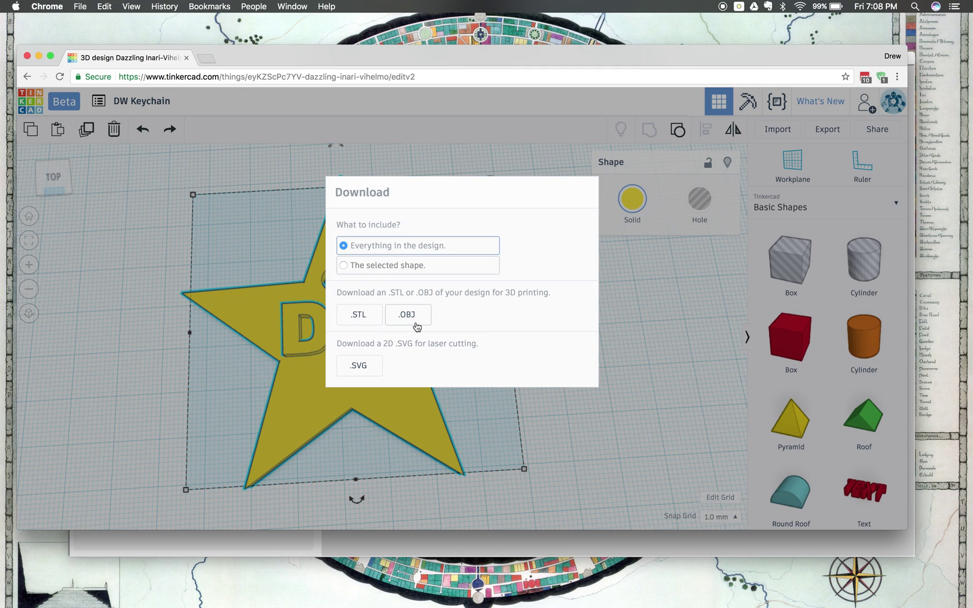
{"action": "left_click", "coordinate": [359, 314]}
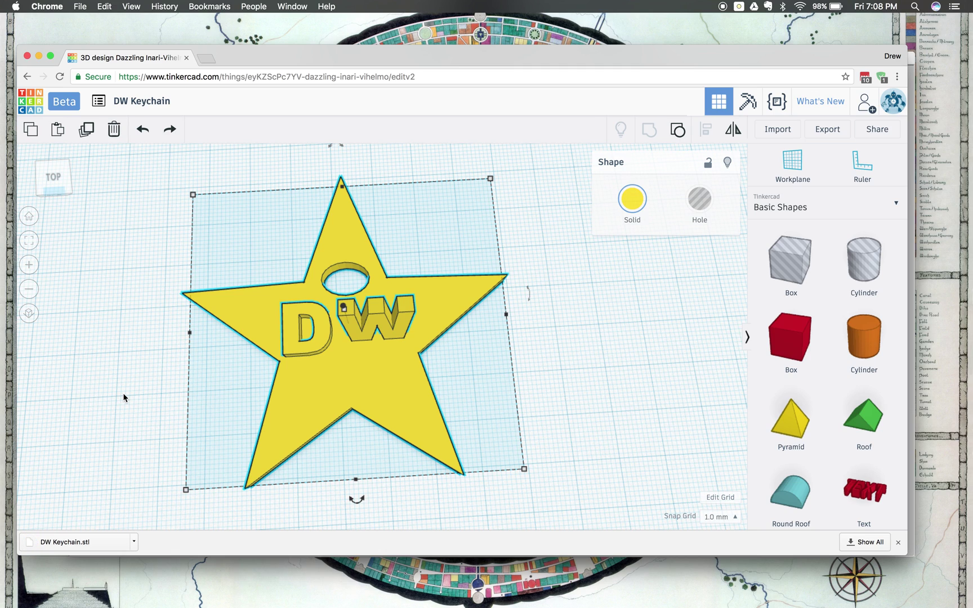
Step: Switch to Cura and load the model DW Keychain.stl from the Downloads folder
{"action": "left_click", "coordinate": [19, 423]}
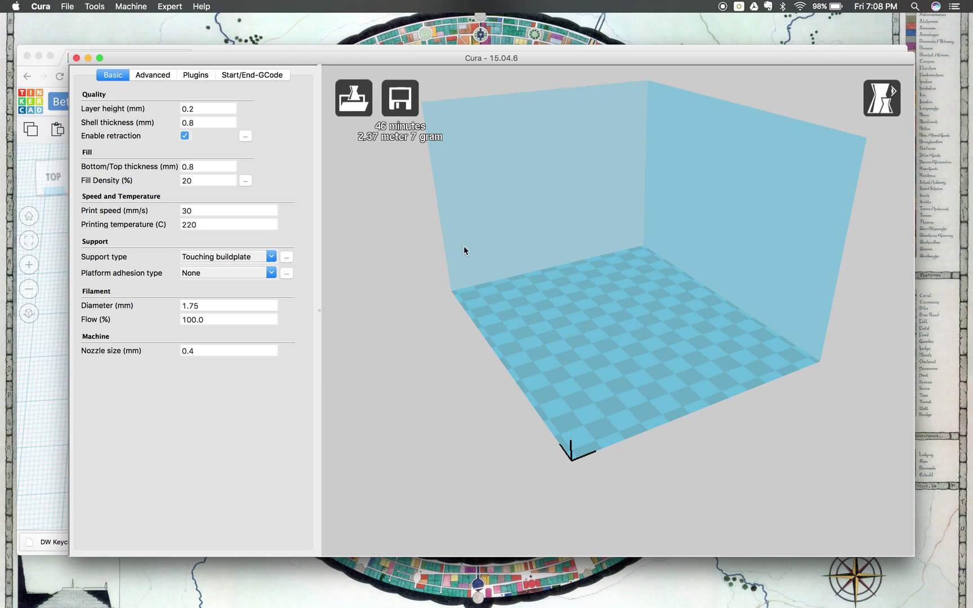
{"action": "left_click", "coordinate": [359, 105]}
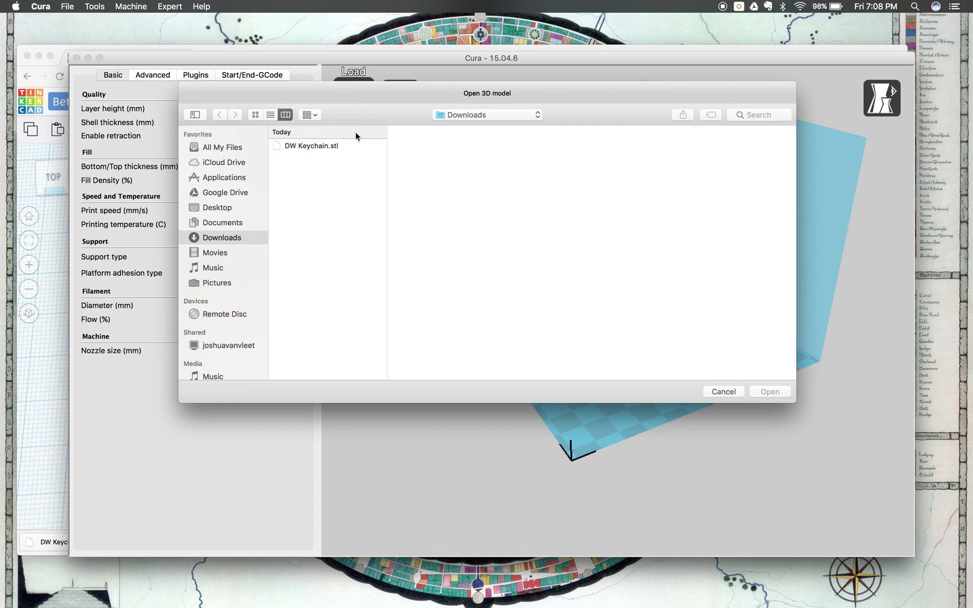
{"action": "left_click", "coordinate": [309, 146]}
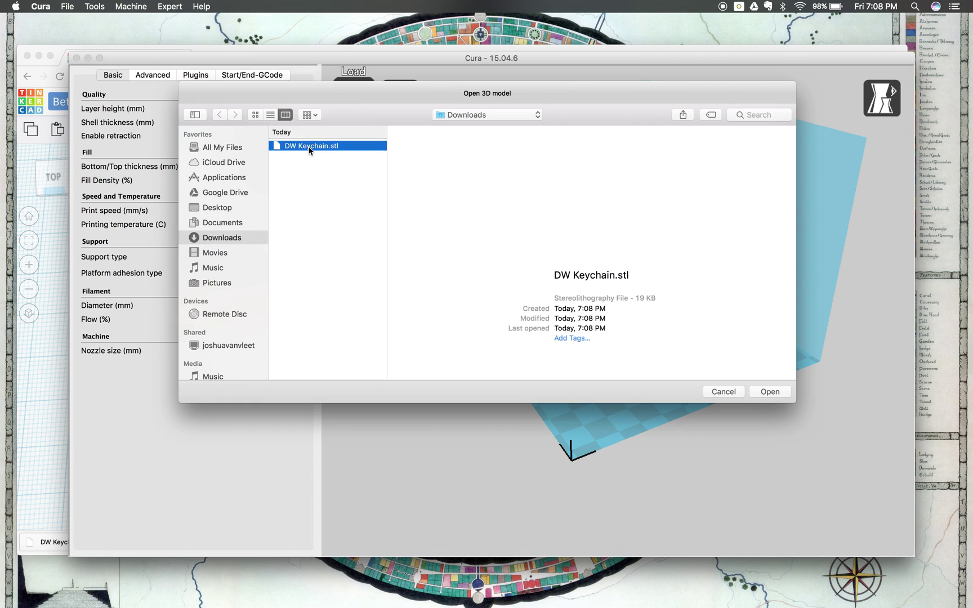
{"action": "left_click", "coordinate": [770, 392]}
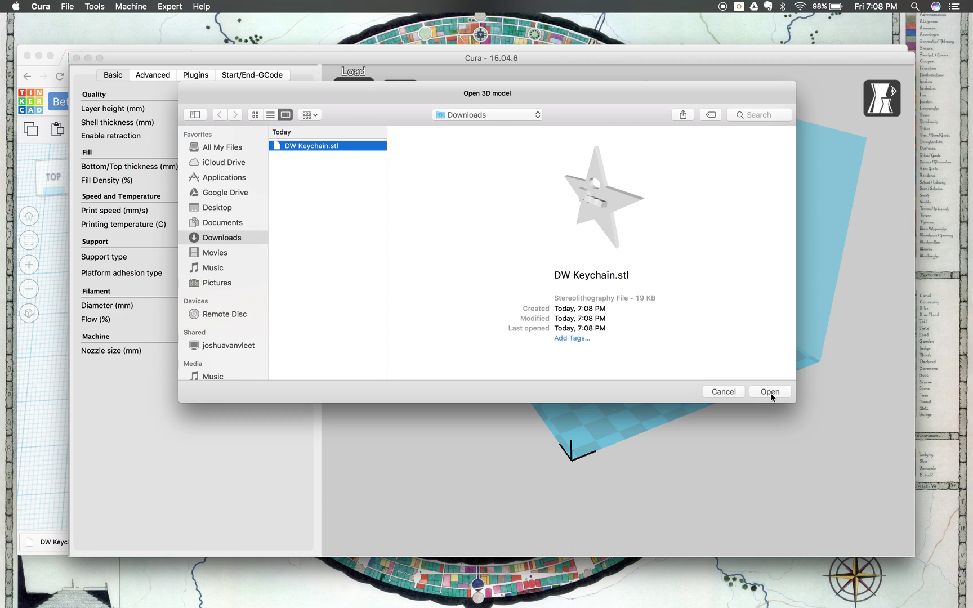